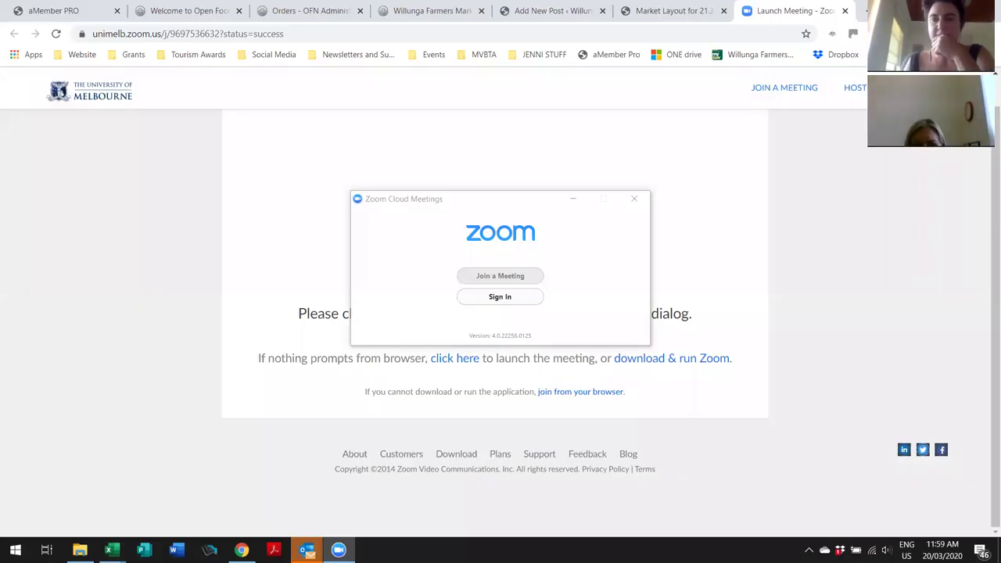
Step: Open the 2020 Week 1 order cycle in the Open Food Network admin and send the notification to its producers
left_click(279, 13)
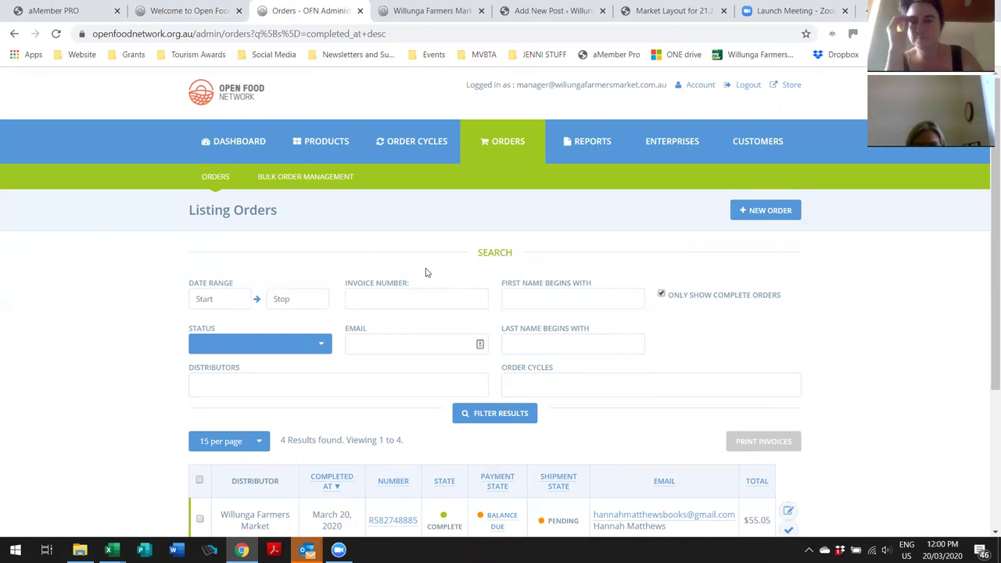
left_click(418, 151)
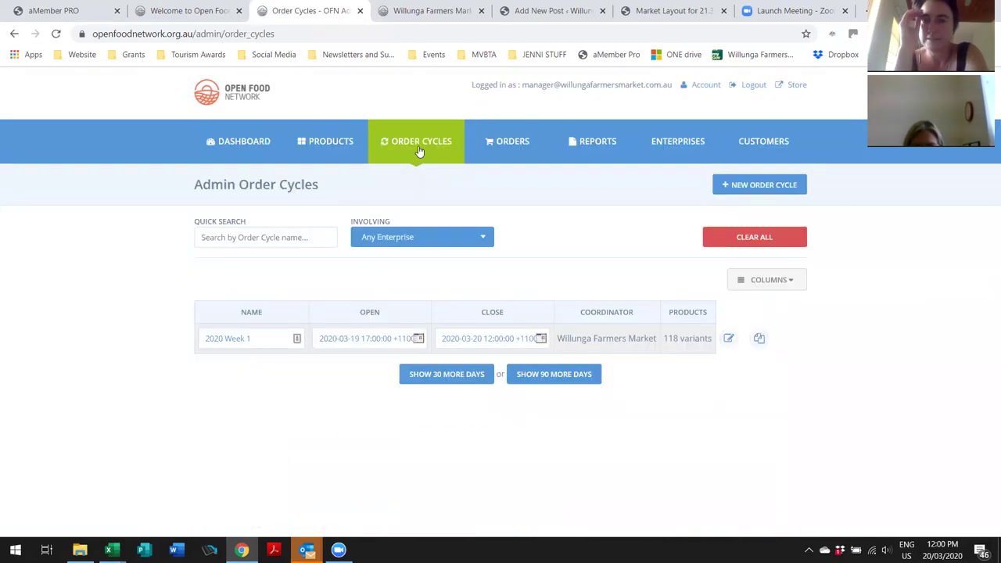
left_click(730, 344)
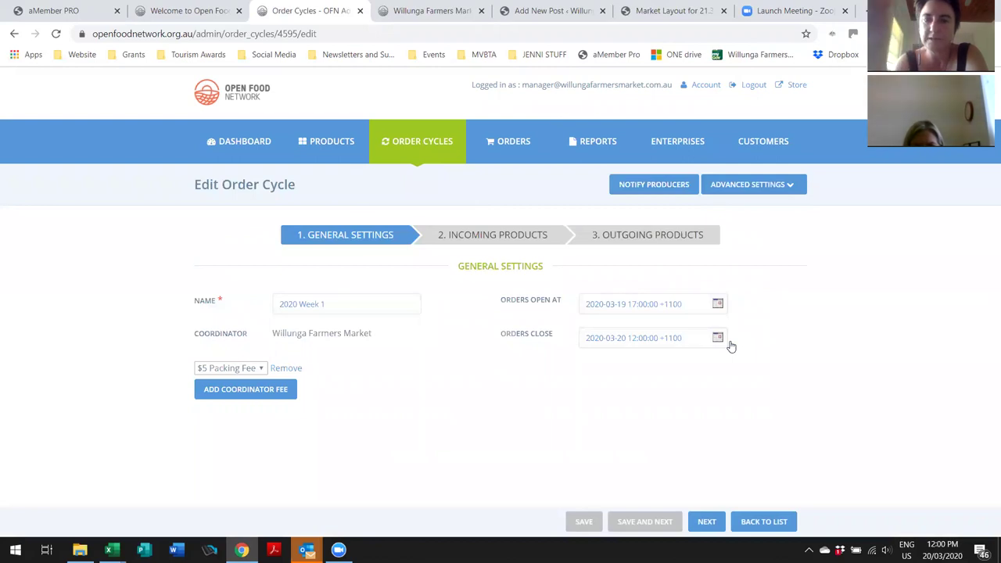
left_click(659, 188)
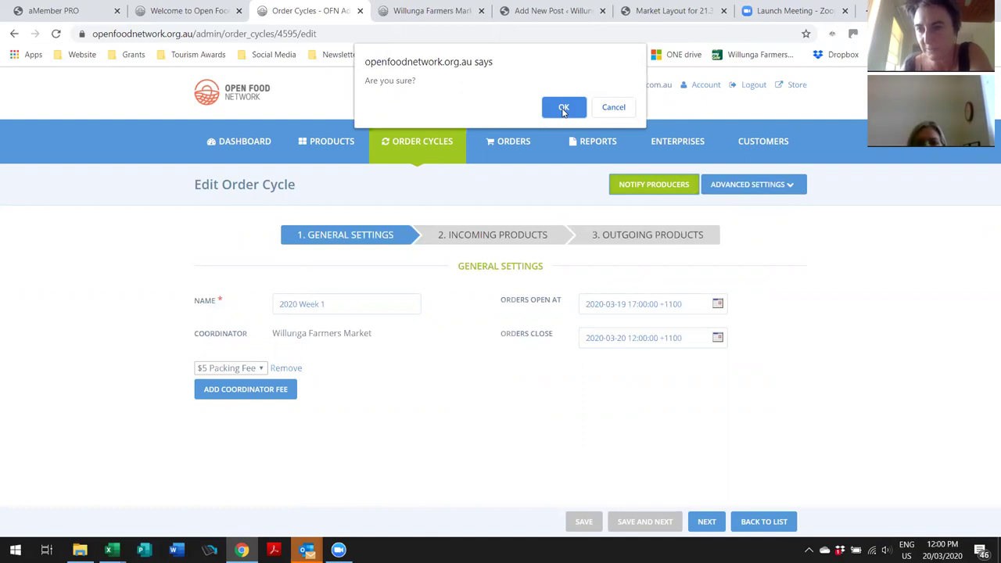
left_click(562, 109)
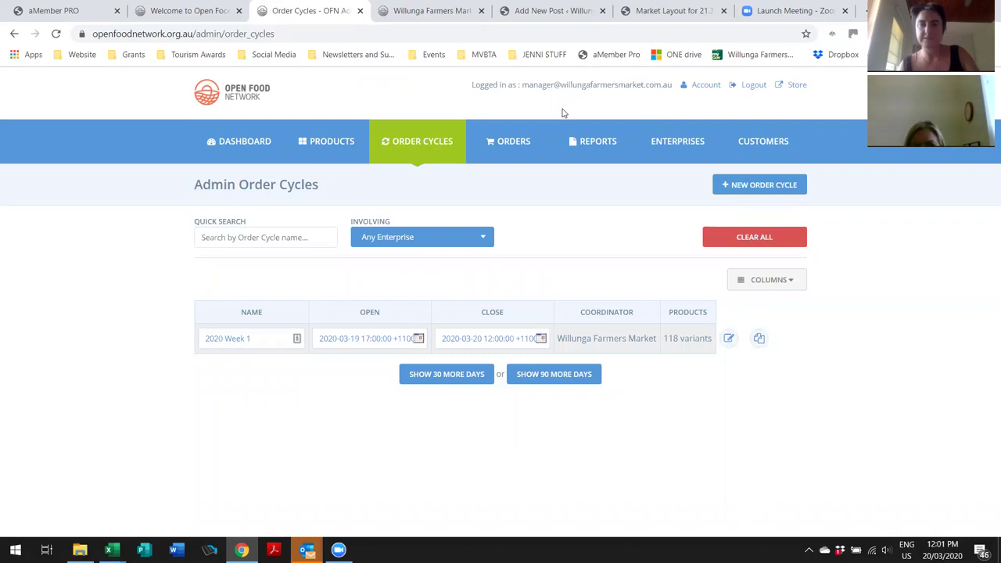
Step: Check the owner, notification and manager users in Alnda Farm's enterprise settings
left_click(680, 139)
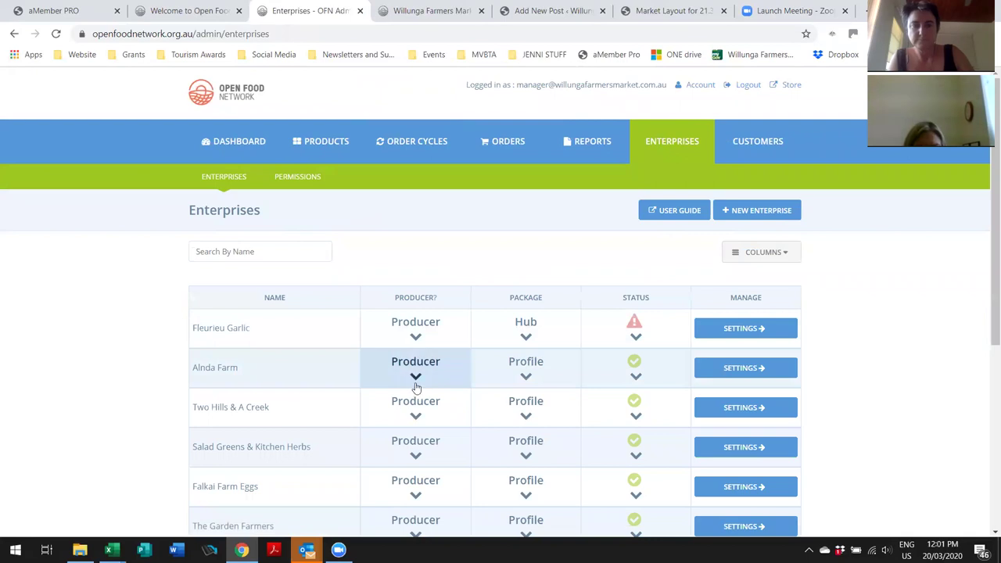
left_click(736, 373)
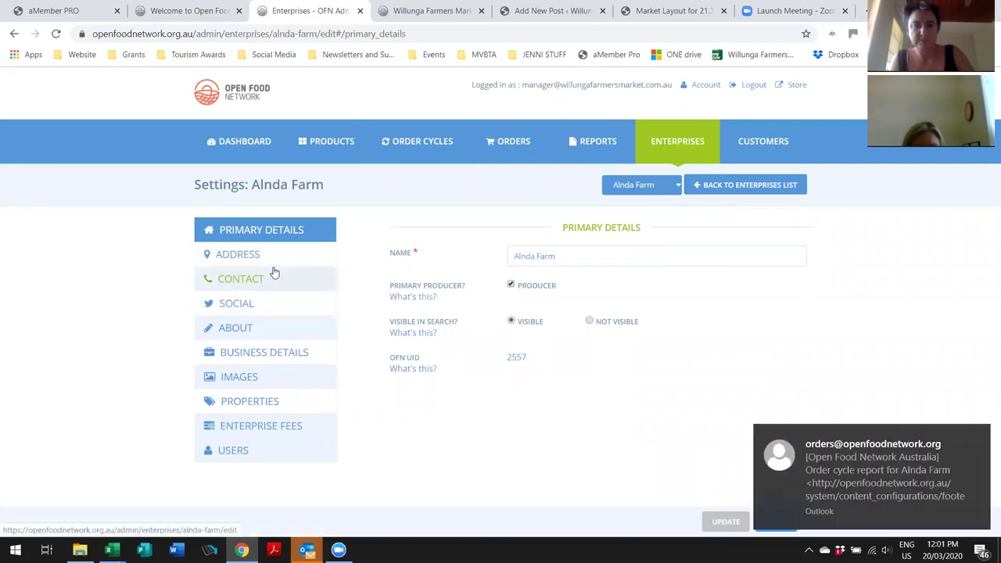
left_click(238, 454)
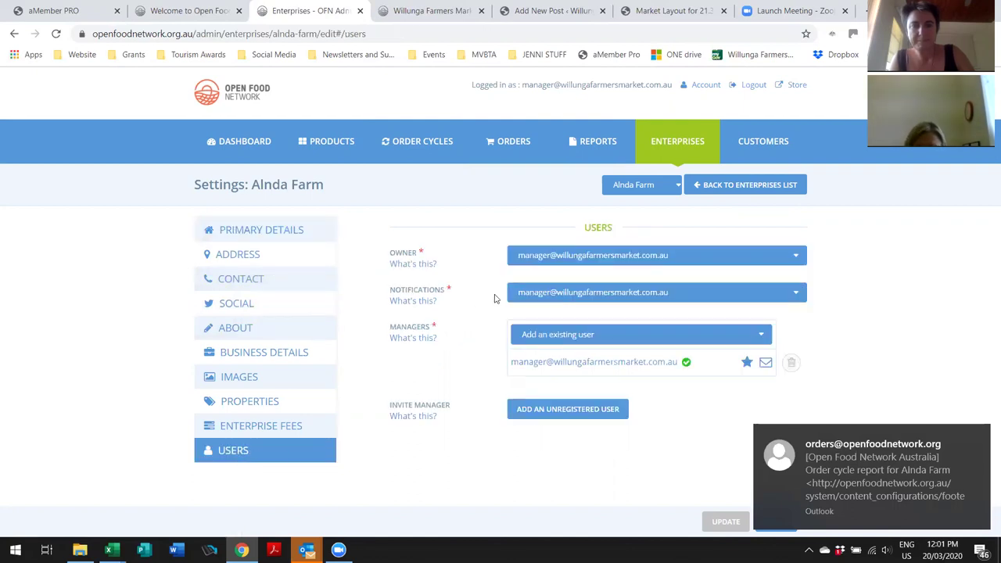
Step: Switch to the Fleurieu Garlic enterprise settings and check its owner, notification and manager users
left_click(635, 186)
scroll(639, 313, "down", 1)
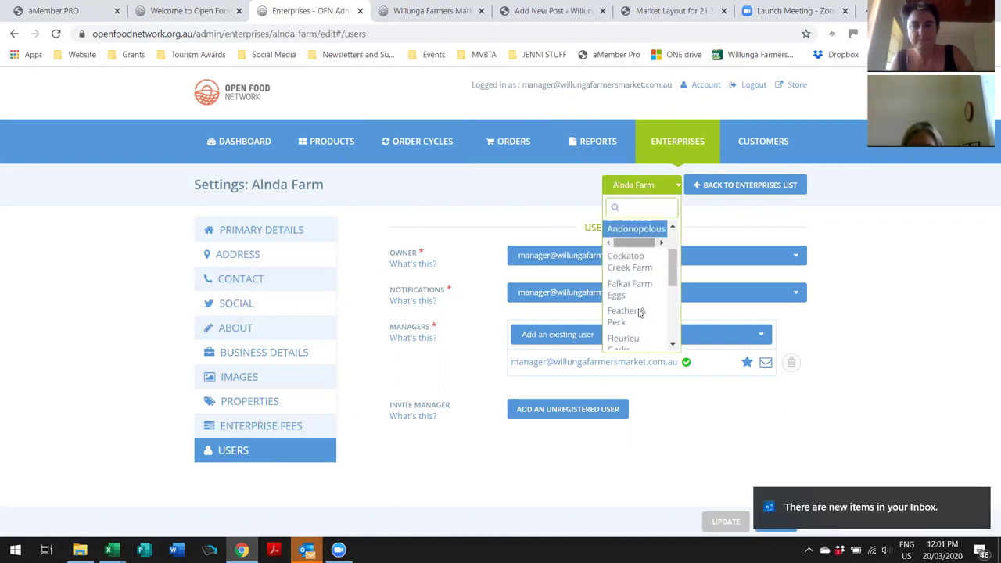
scroll(639, 314, "down", 1)
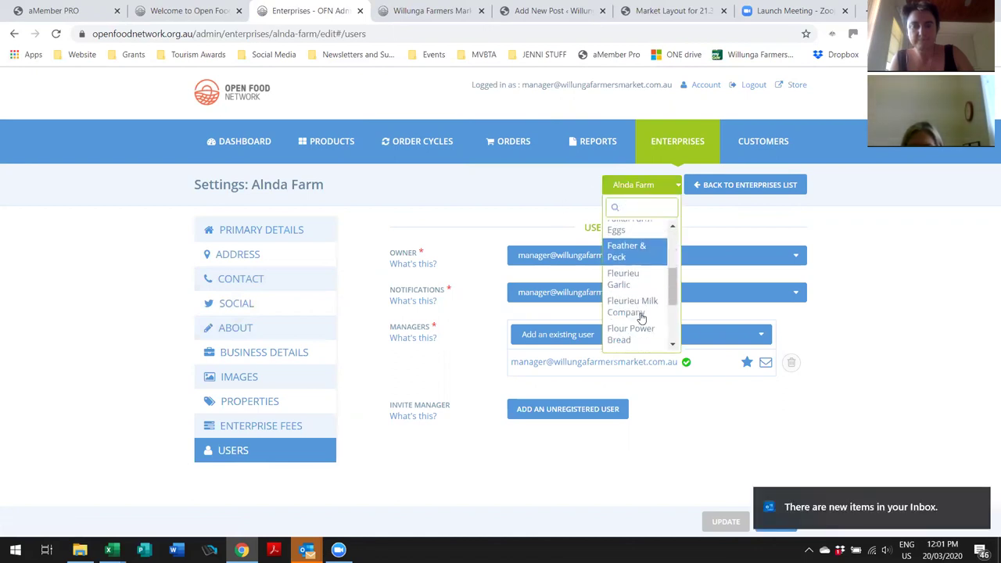
scroll(641, 317, "down", 2)
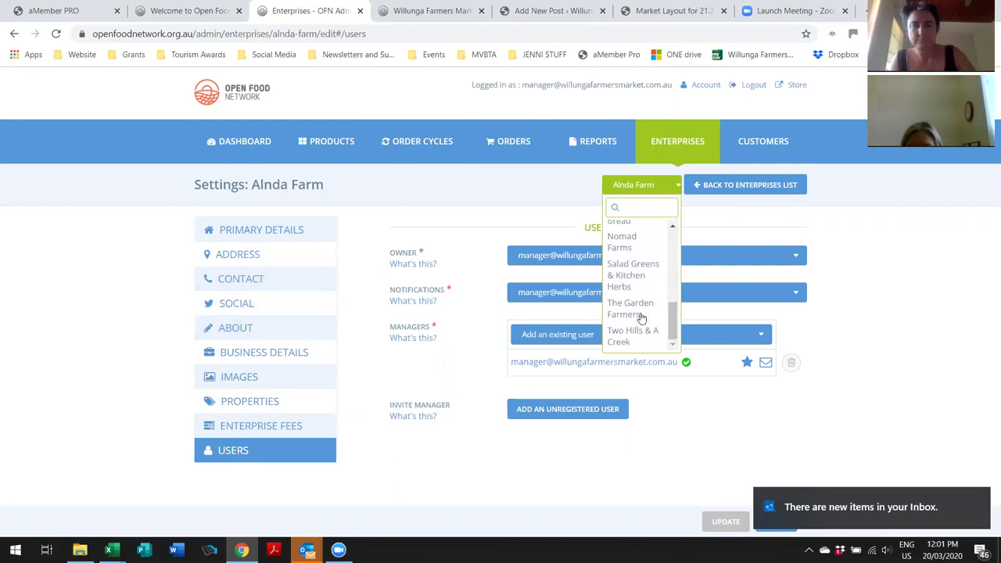
scroll(641, 316, "up", 5)
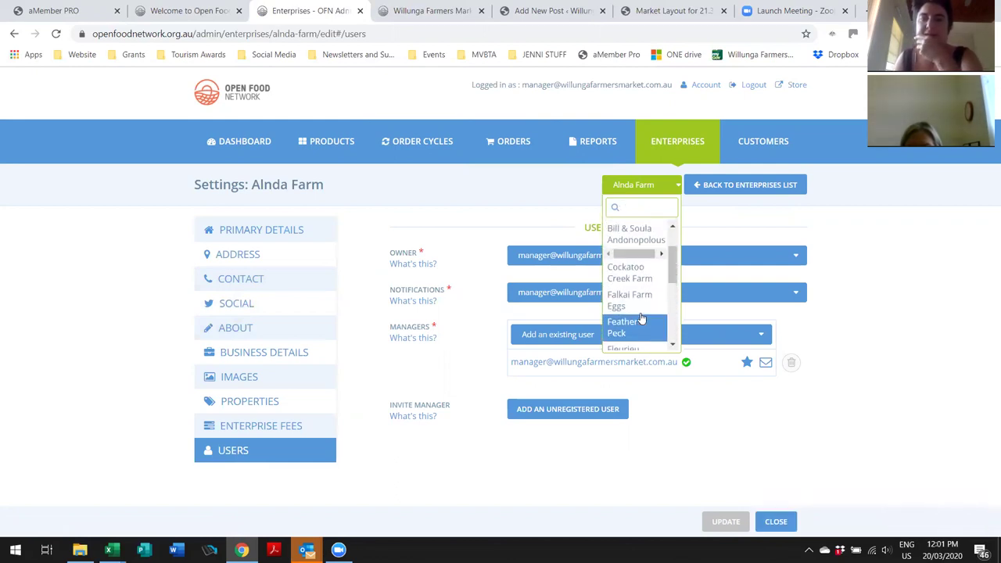
scroll(640, 319, "down", 1)
left_click(641, 317)
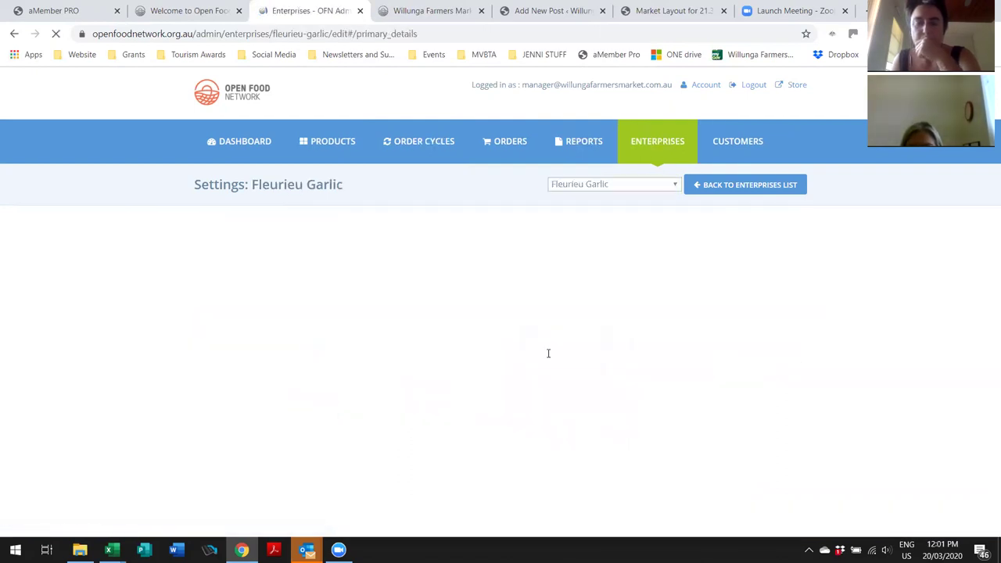
left_click(238, 498)
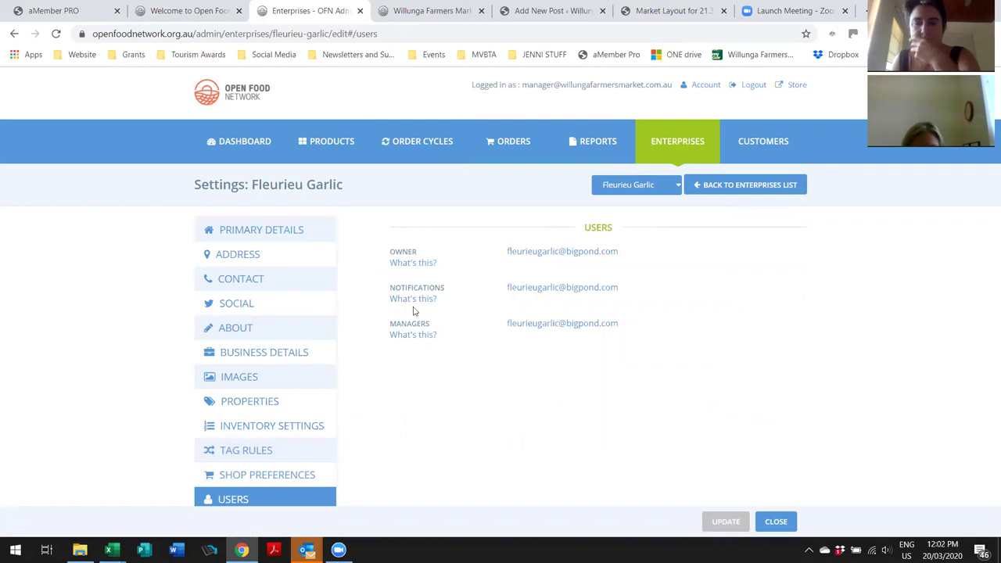
Step: Look through the full list of enterprises that can be switched to from the Fleurieu Garlic settings
left_click(630, 186)
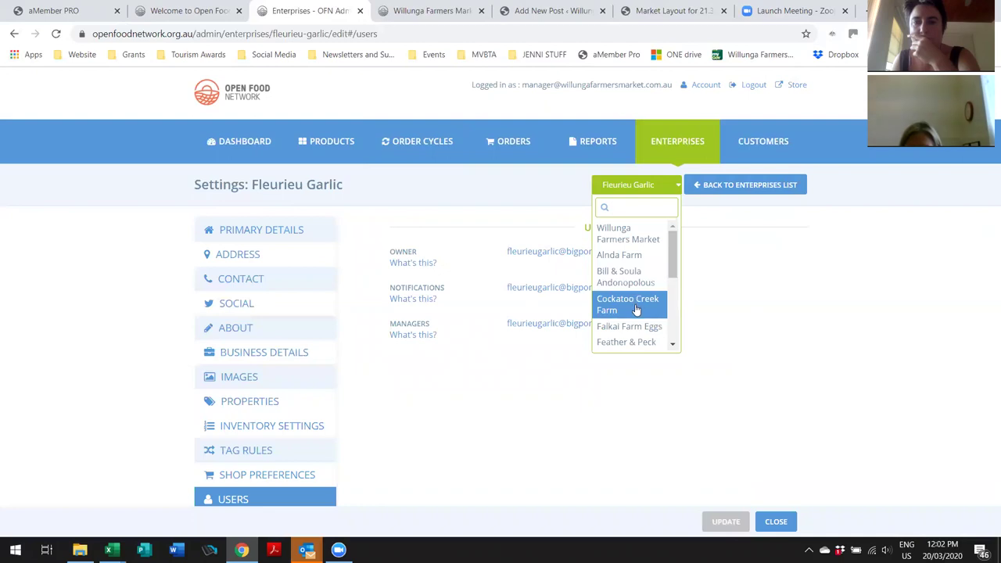
scroll(633, 297, "down", 2)
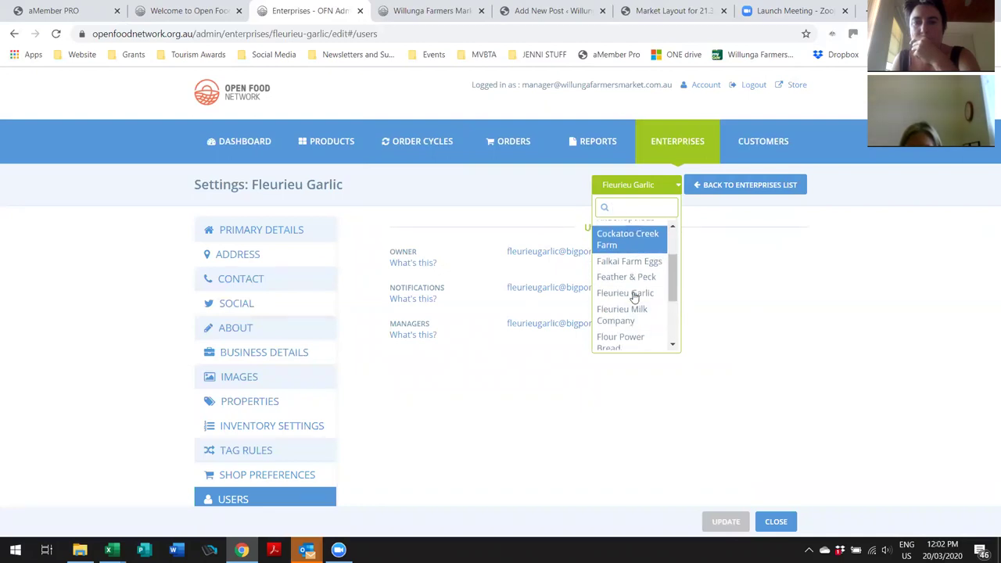
scroll(634, 297, "down", 2)
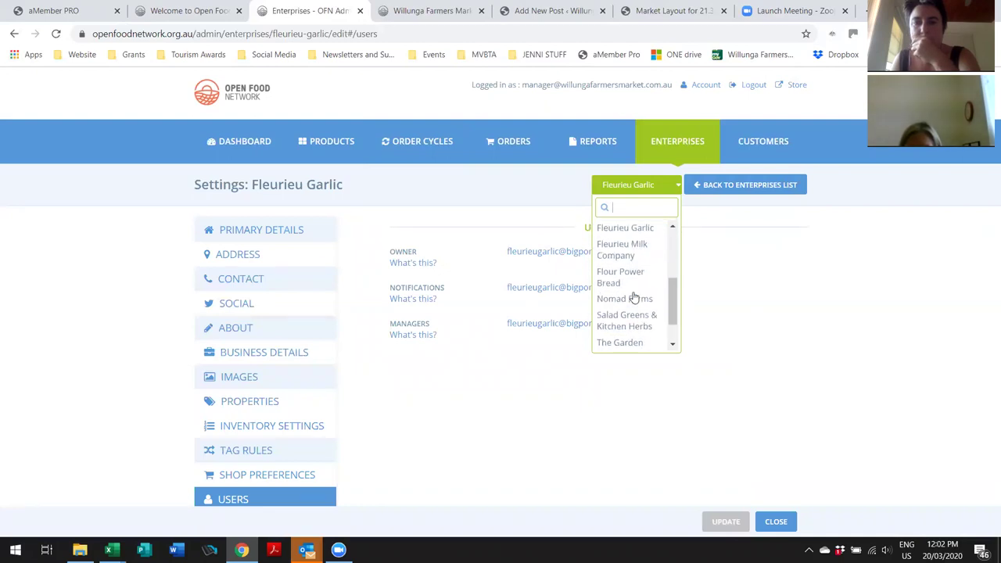
scroll(633, 297, "down", 1)
scroll(633, 297, "up", 1)
scroll(633, 297, "up", 4)
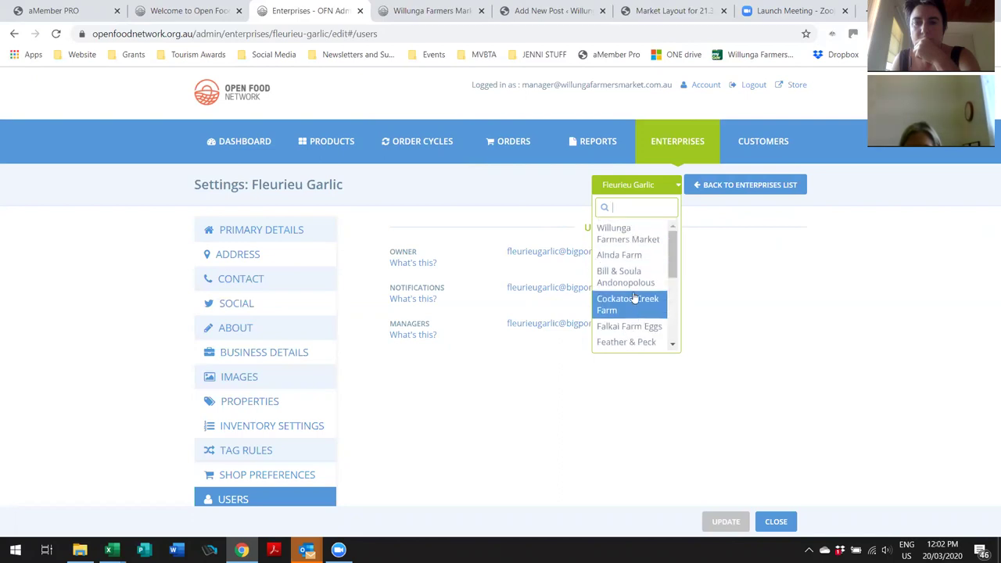
scroll(633, 297, "down", 4)
scroll(633, 297, "up", 4)
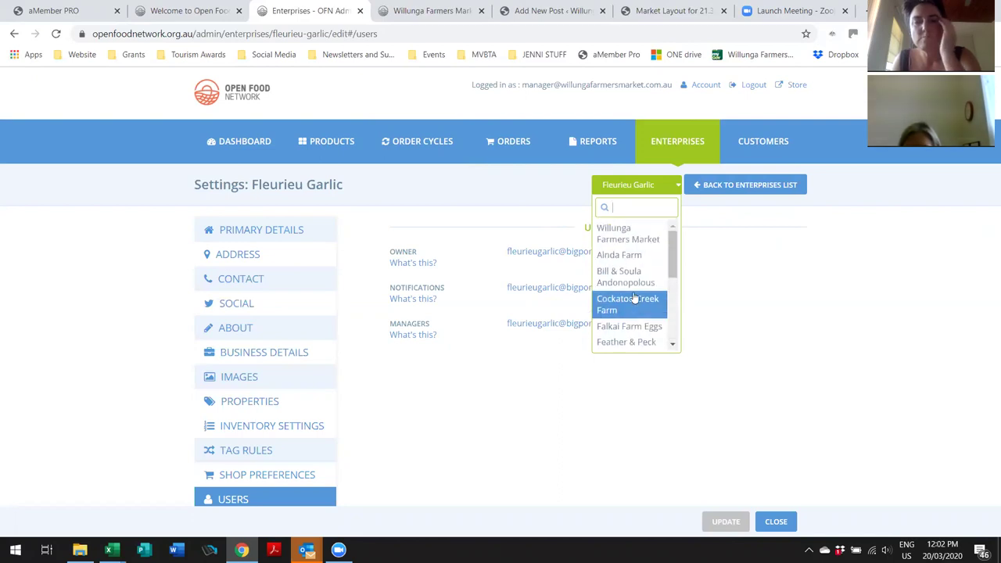
scroll(633, 297, "down", 4)
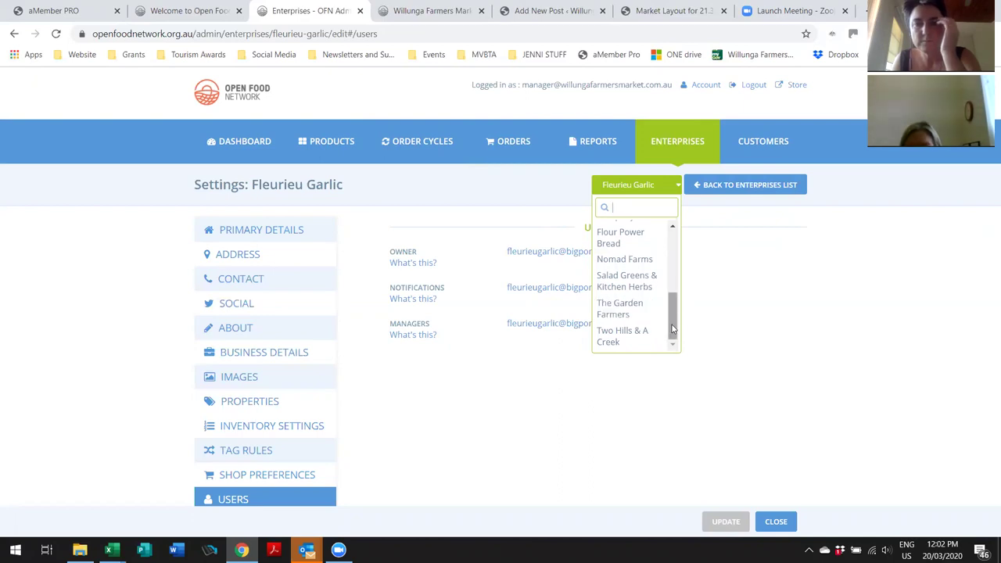
left_click_drag(672, 328, 668, 240)
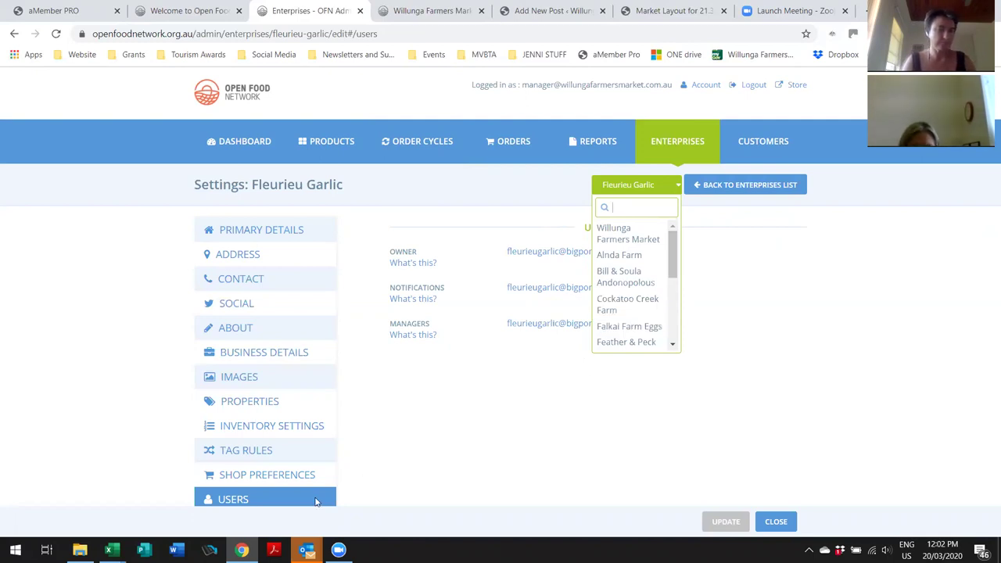
mouse_move(306, 550)
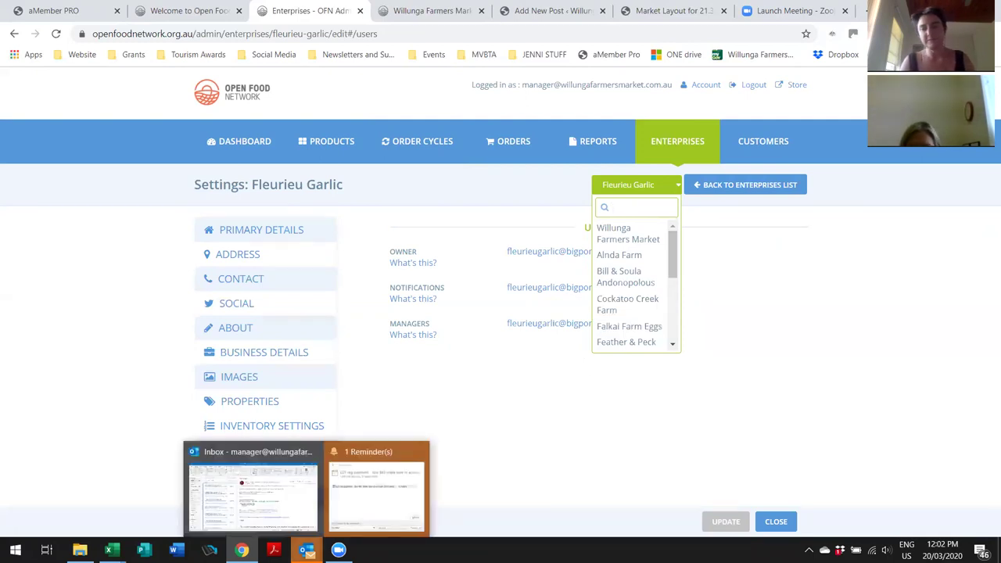
left_click(547, 442)
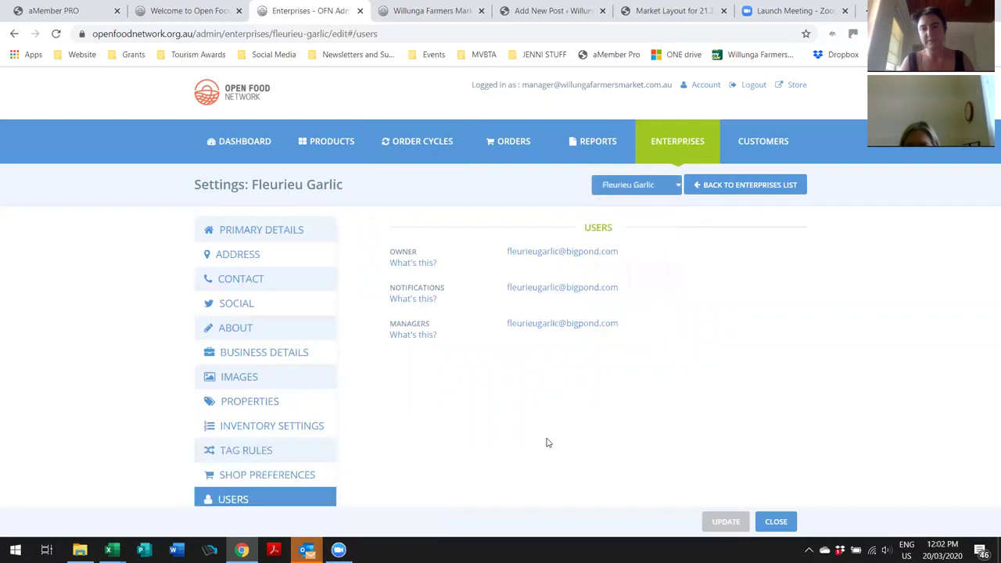
Step: Run the Order Cycle Supplier Totals report without any hub, producer or order cycle filter
left_click(598, 142)
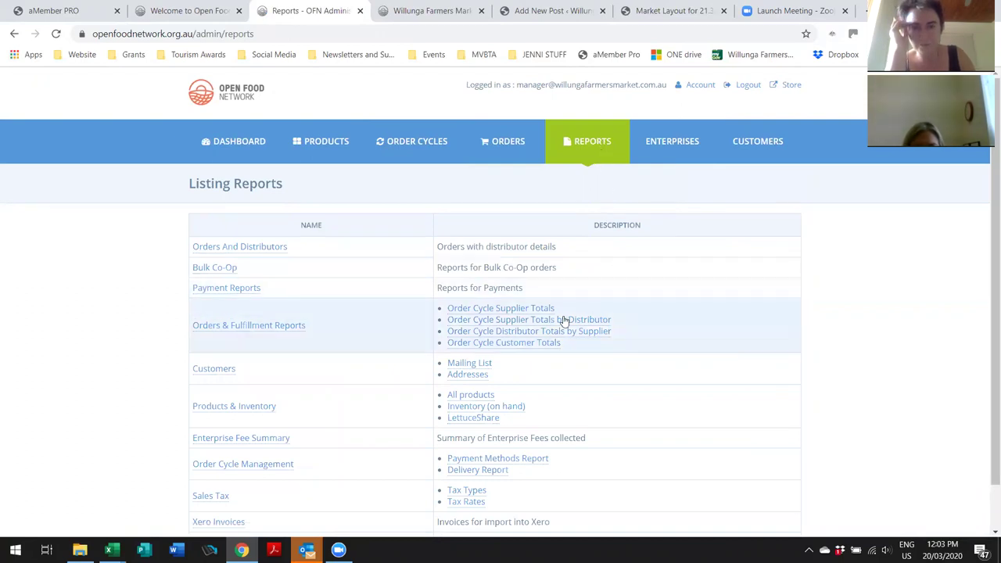
left_click(511, 309)
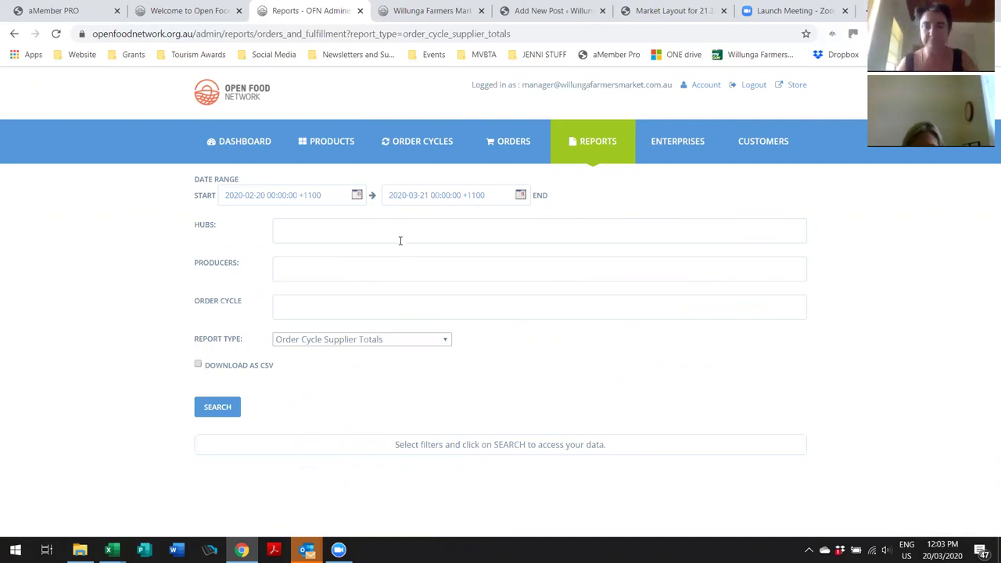
left_click(399, 225)
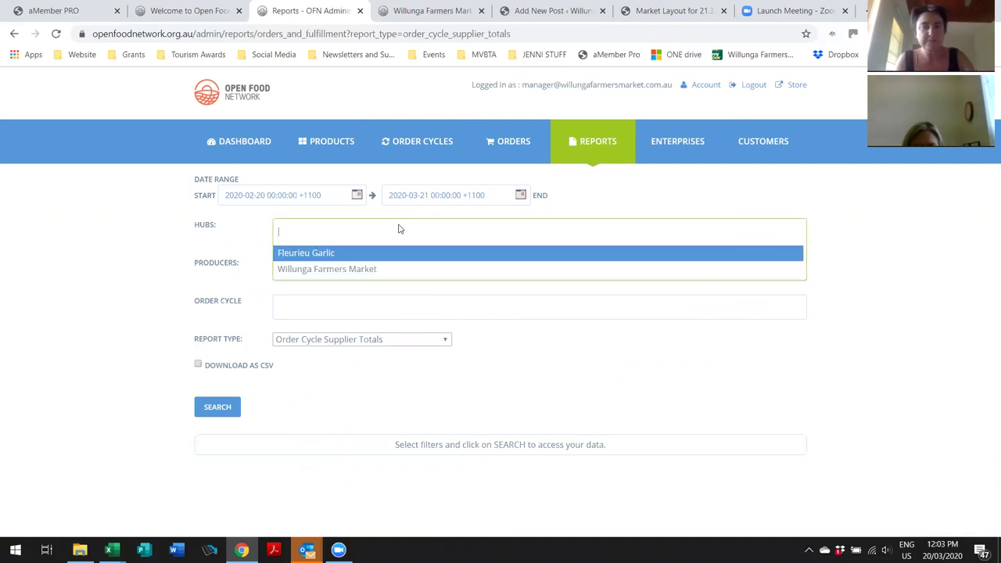
left_click(399, 225)
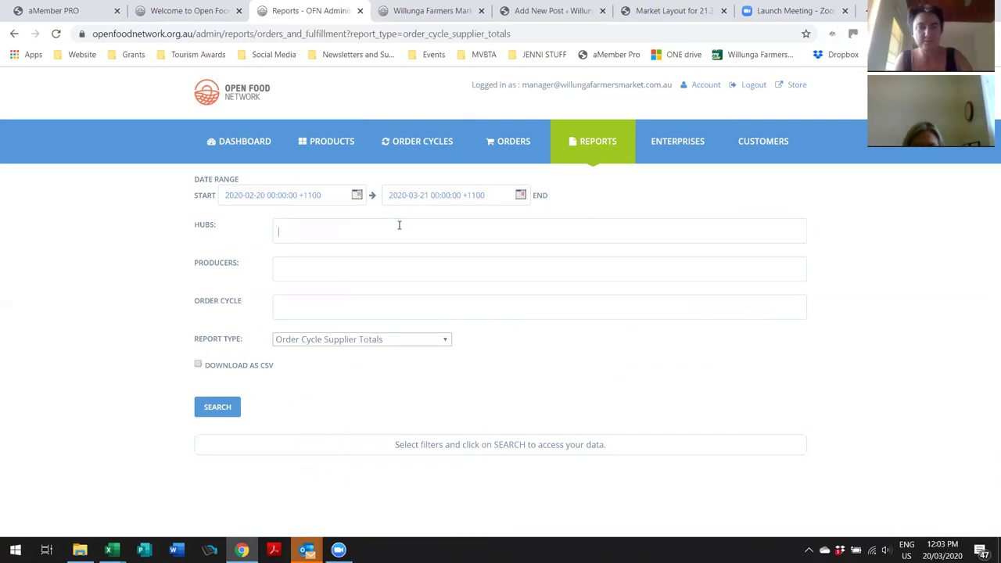
left_click(210, 412)
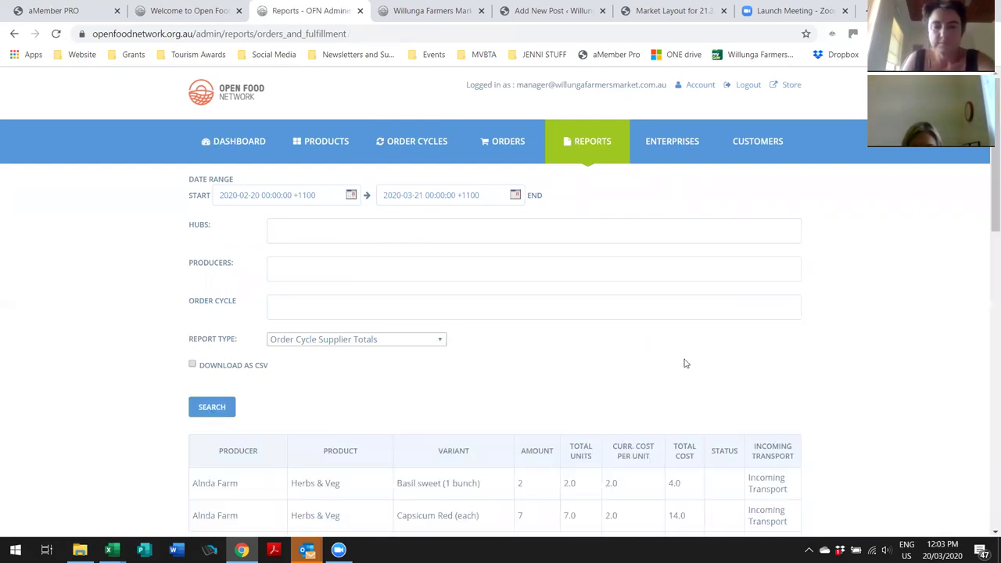
Step: Review the producer rows of the supplier totals report and enable its download as CSV
scroll(685, 363, "down", 3)
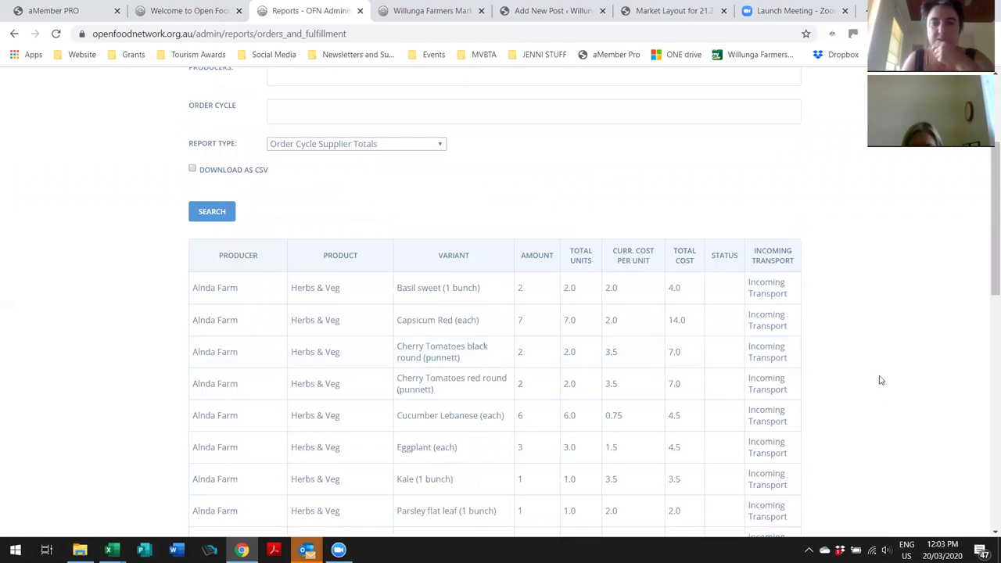
scroll(877, 396, "down", 4)
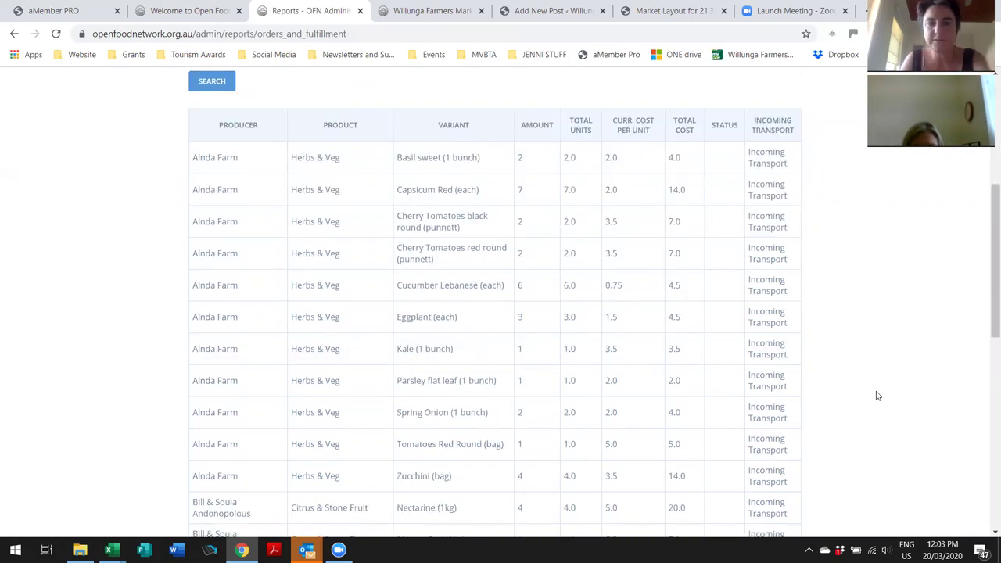
scroll(877, 395, "down", 5)
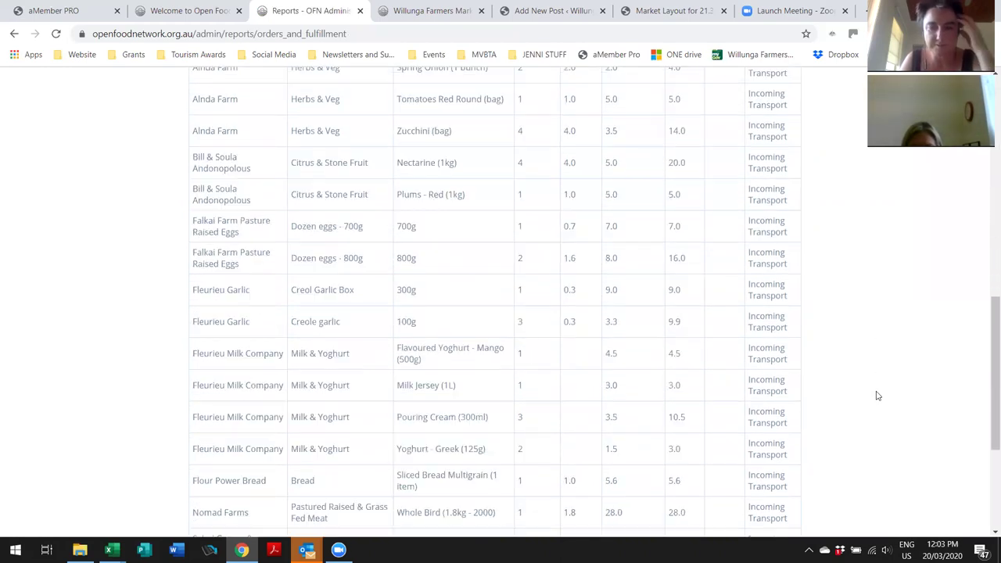
scroll(877, 396, "up", 10)
scroll(877, 396, "up", 2)
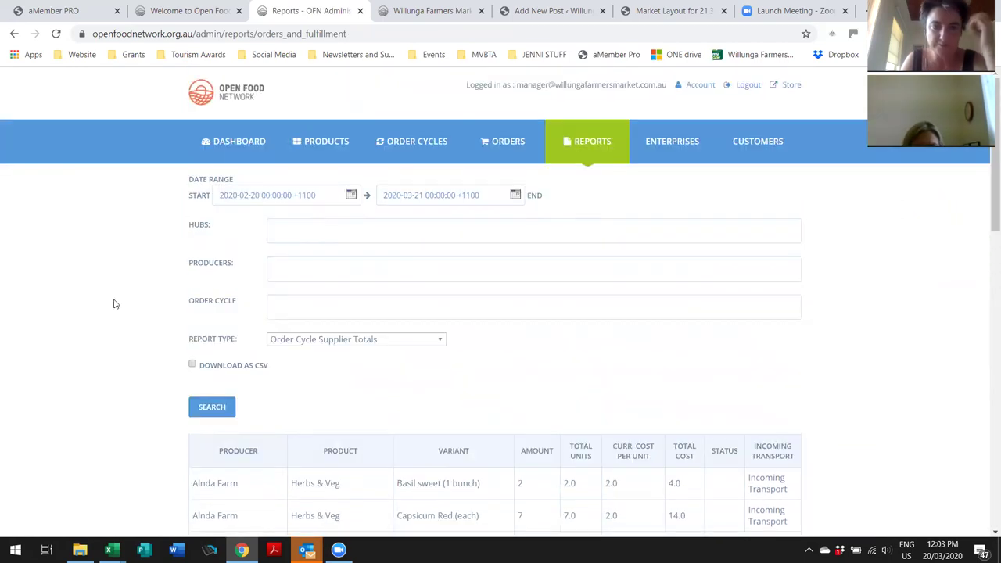
left_click(192, 365)
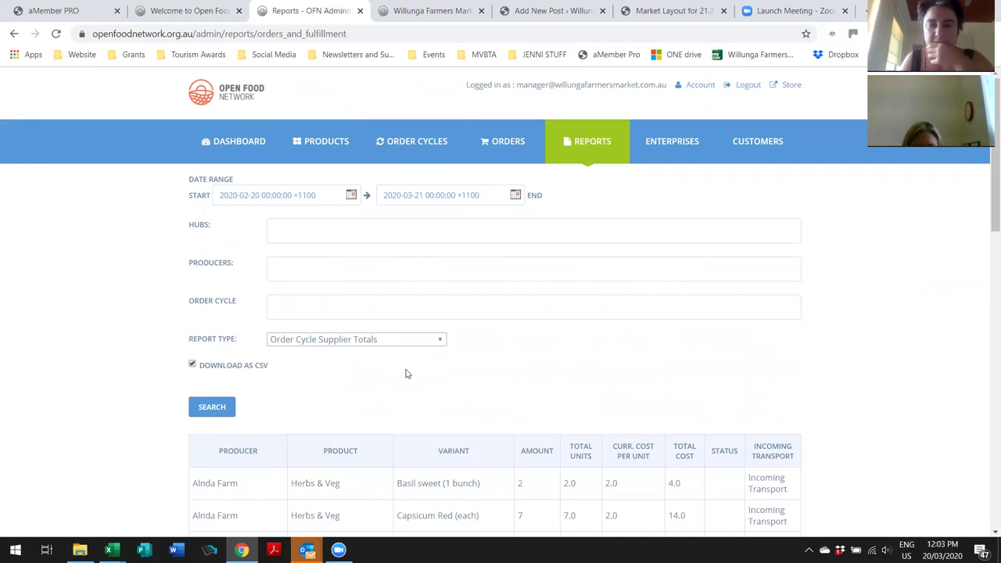
scroll(405, 373, "down", 15)
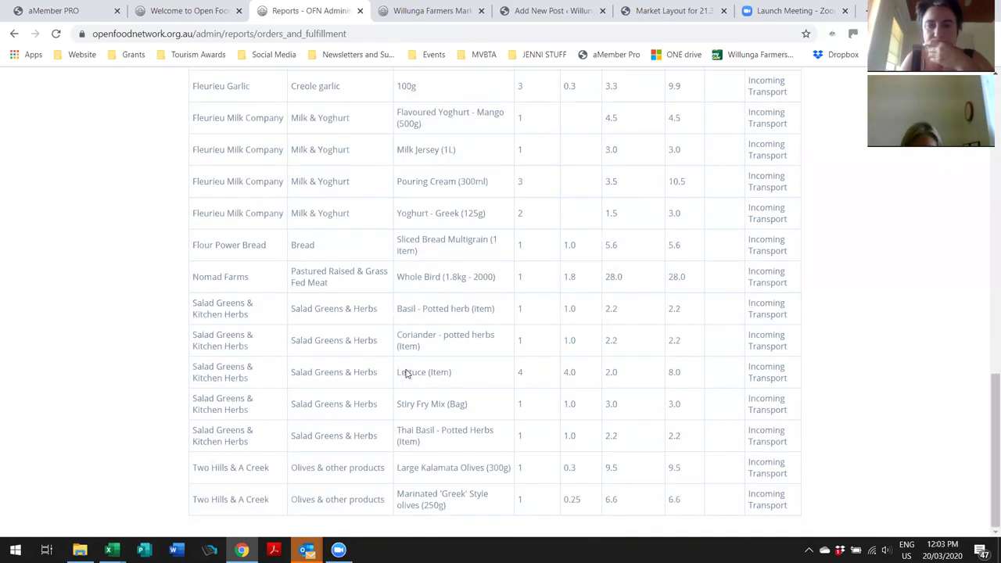
scroll(405, 373, "up", 15)
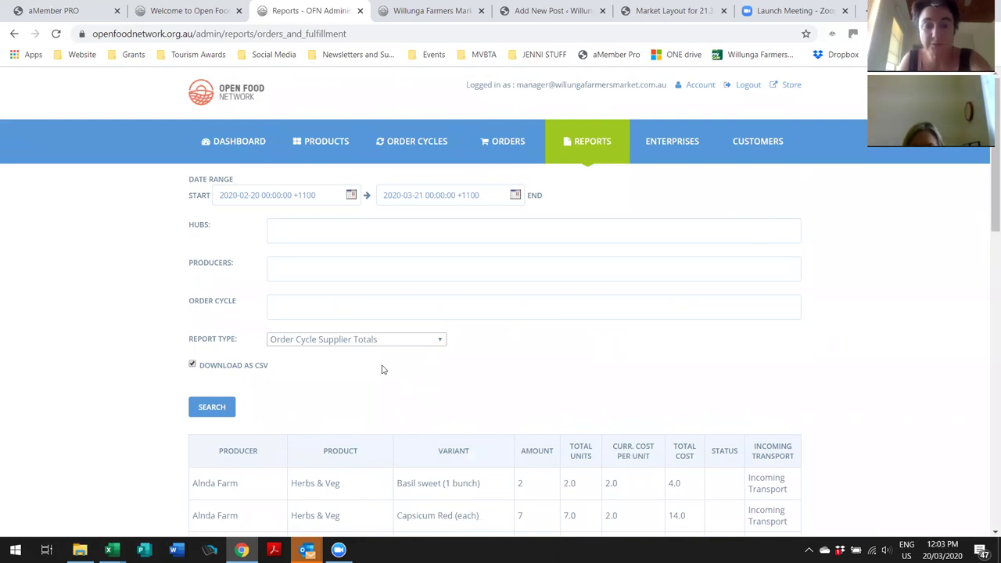
Step: Download the Order Cycle Supplier Totals report as CSV and look over the list of available reports
left_click(211, 413)
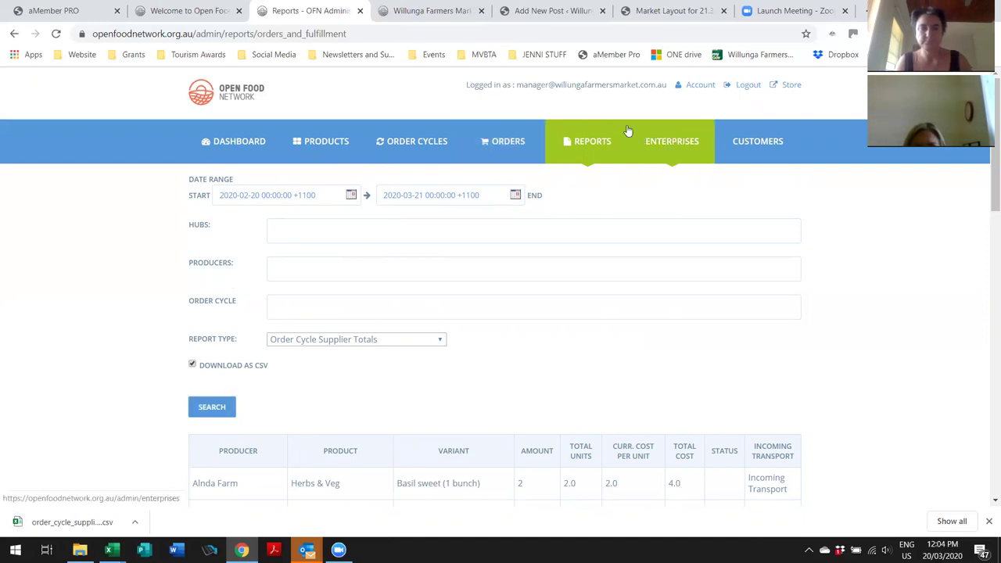
left_click(592, 142)
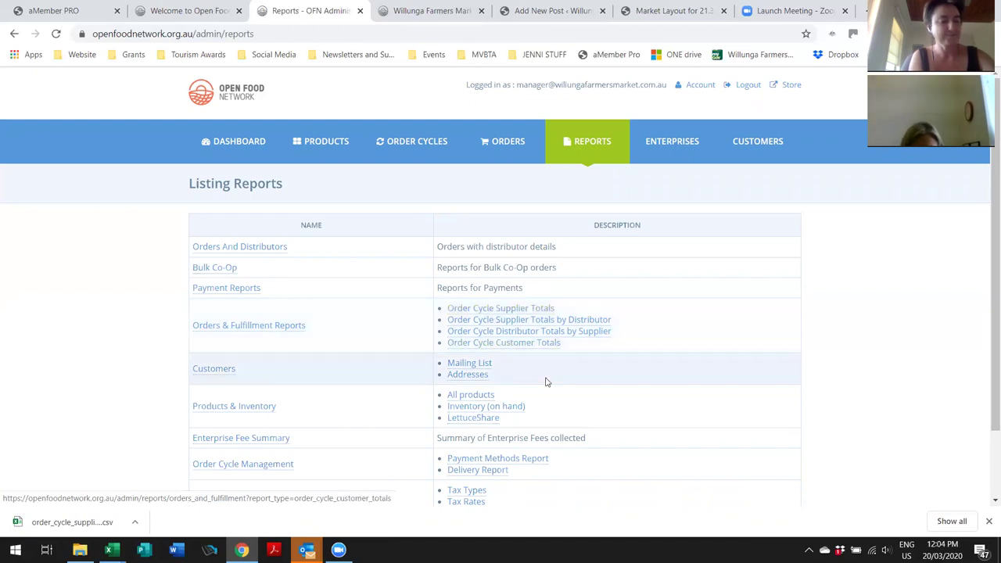
scroll(545, 382, "down", 1)
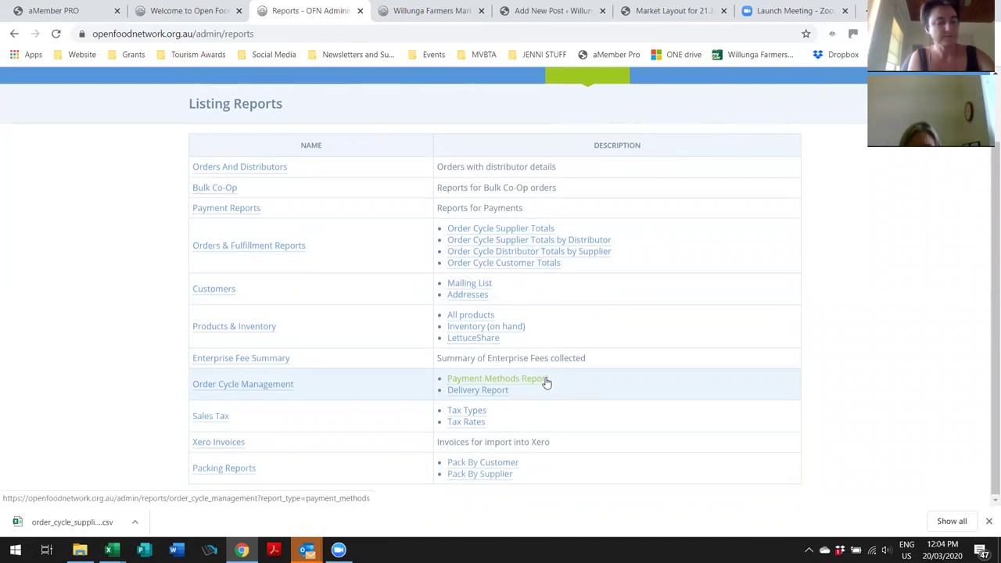
scroll(545, 382, "up", 1)
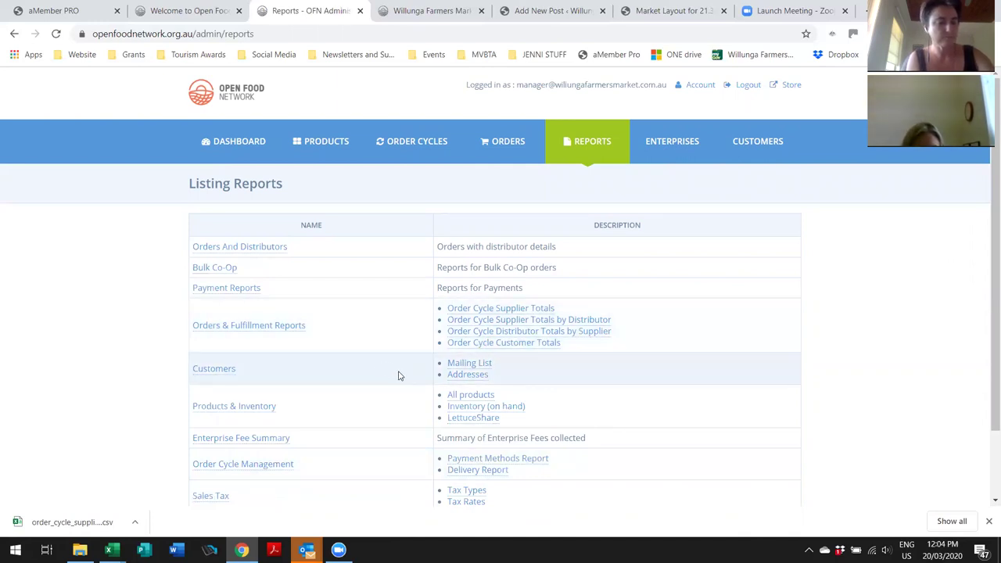
Step: Download the Order Cycle Customer Totals report as CSV without any hub, producer or order cycle filter
left_click(478, 344)
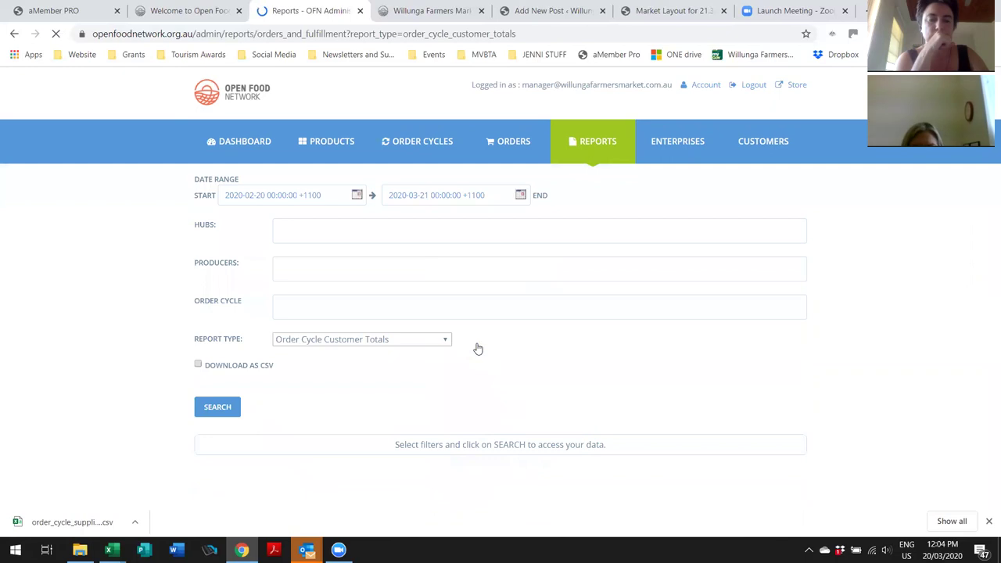
left_click(198, 365)
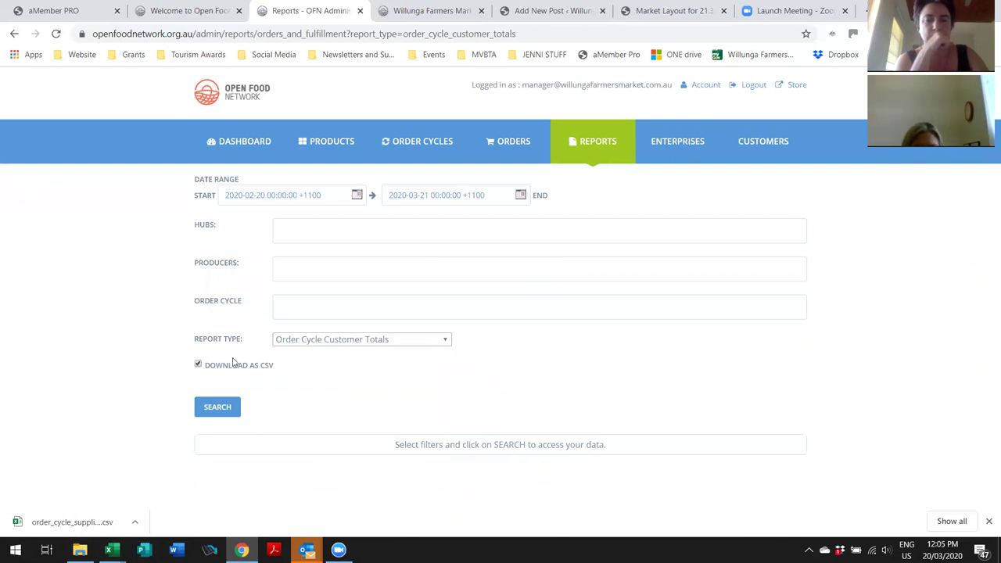
left_click(224, 407)
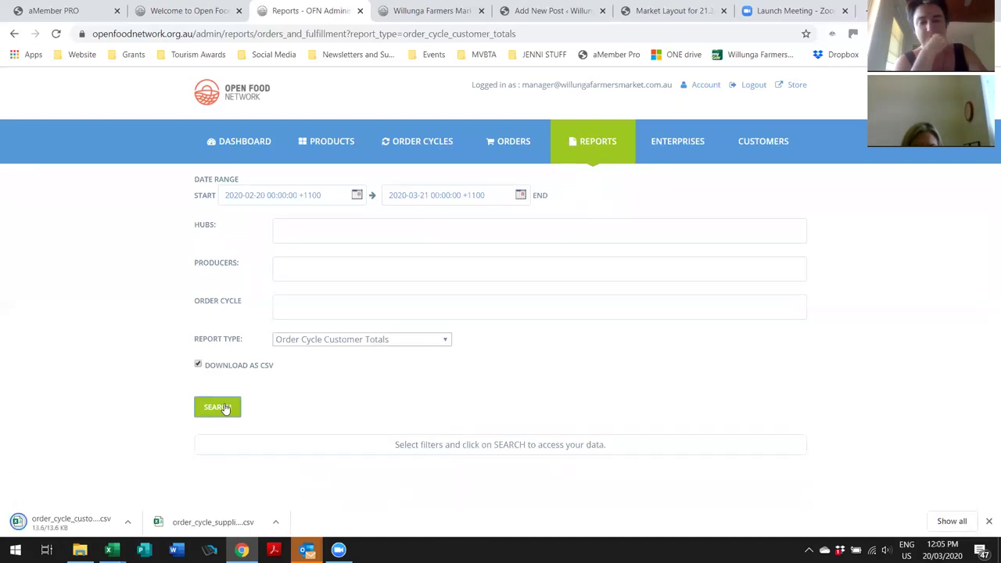
Step: Turn off the CSV download and run the Order Cycle Customer Totals report on screen
left_click(198, 365)
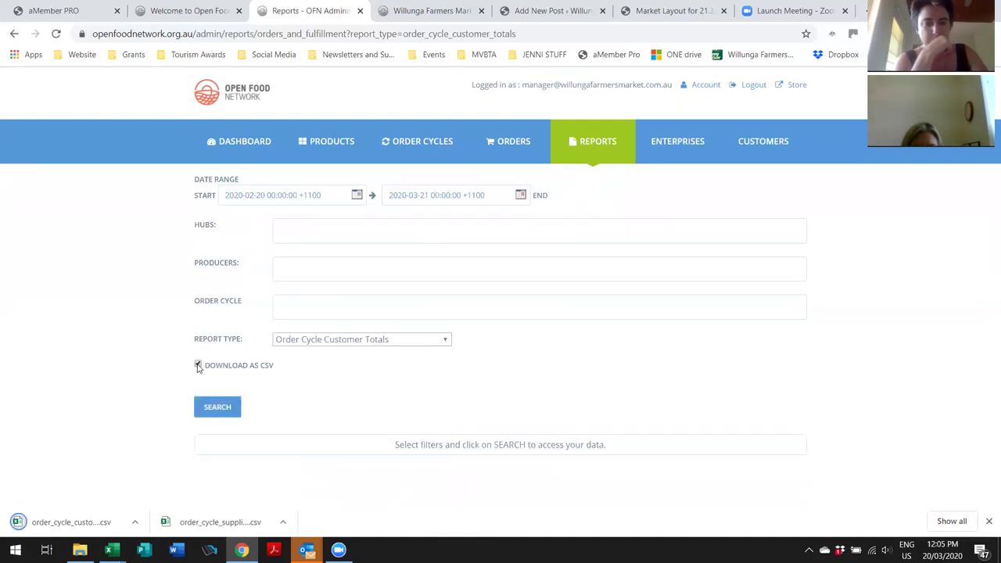
left_click(215, 407)
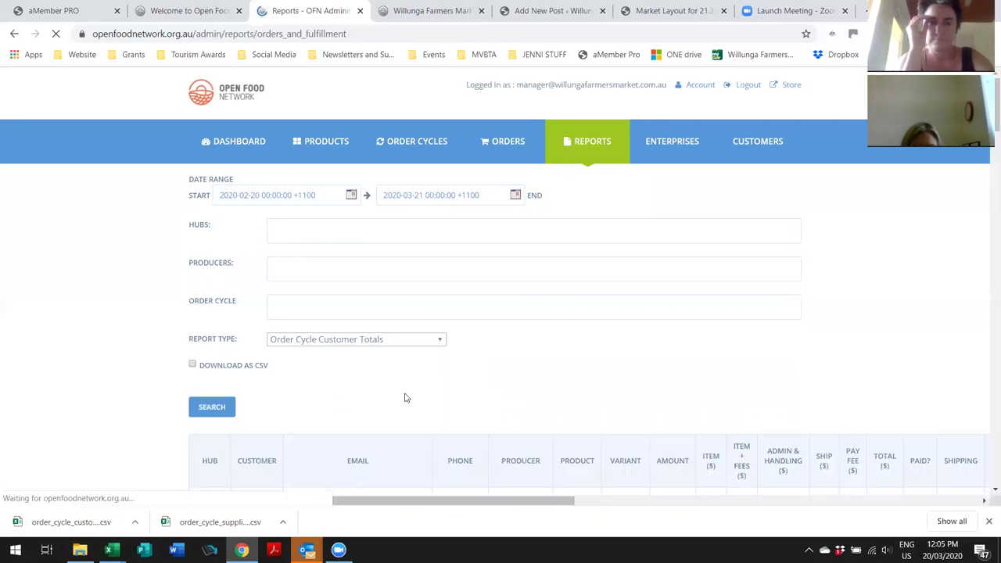
Step: Examine each customer's ordered products, order total and payment status throughout the Order Cycle Customer Totals report
scroll(404, 398, "down", 2)
scroll(404, 397, "down", 1)
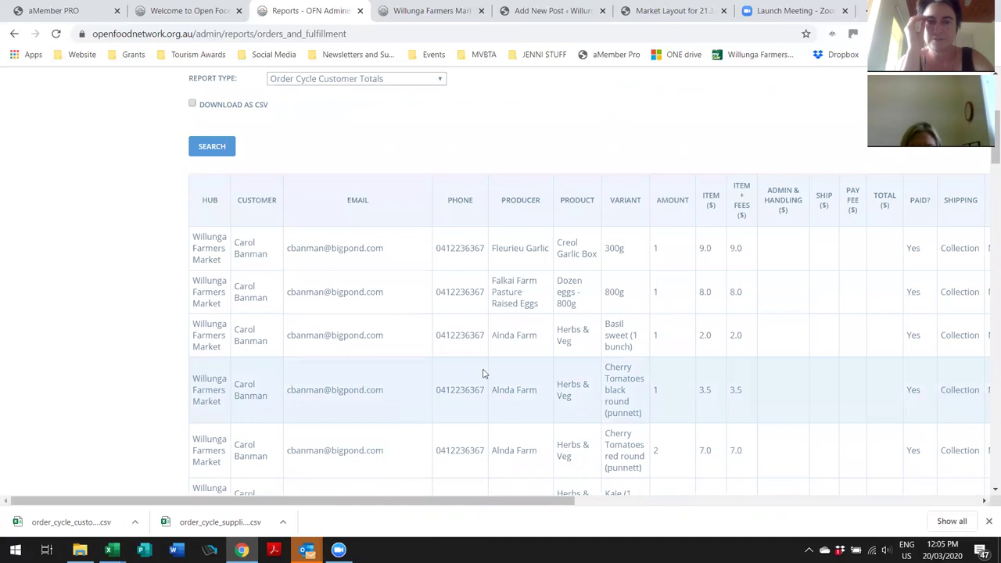
scroll(483, 373, "down", 2)
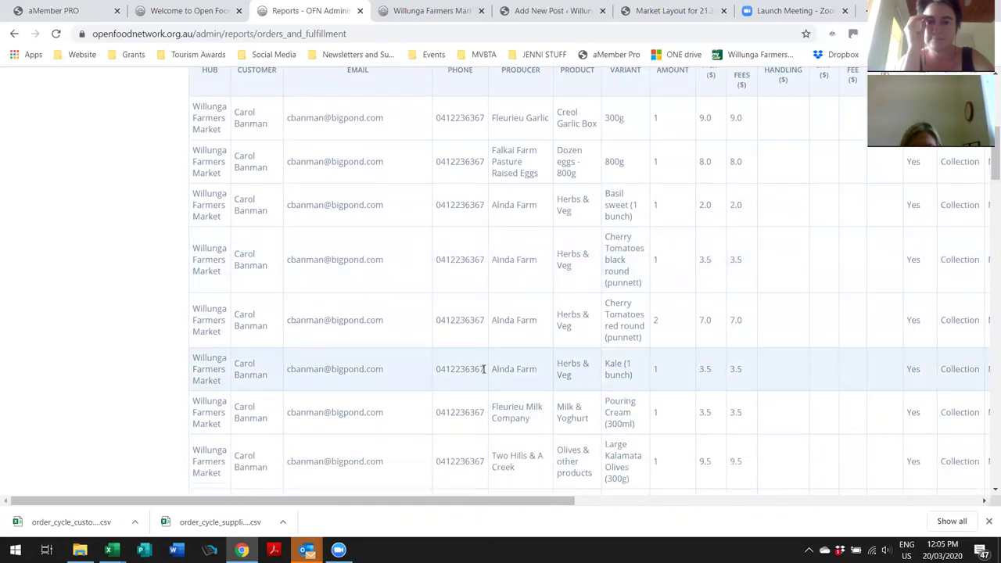
scroll(483, 369, "down", 1)
scroll(484, 372, "down", 4)
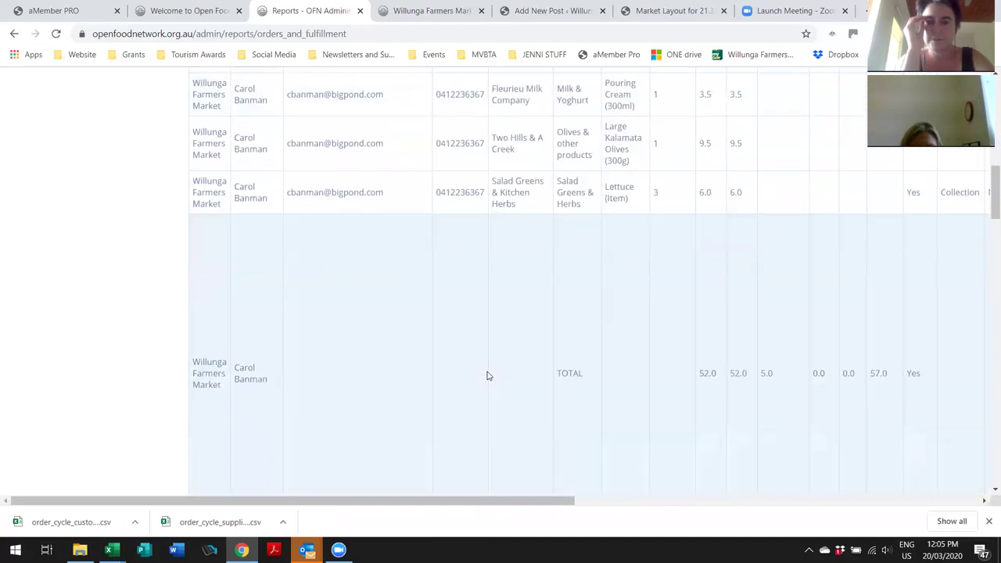
scroll(486, 376, "down", 2)
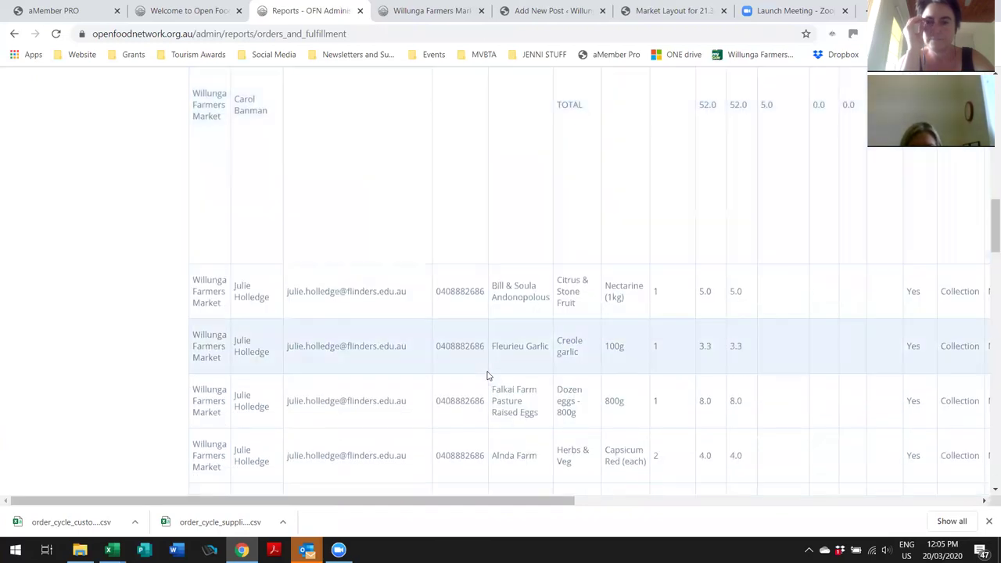
scroll(486, 376, "down", 5)
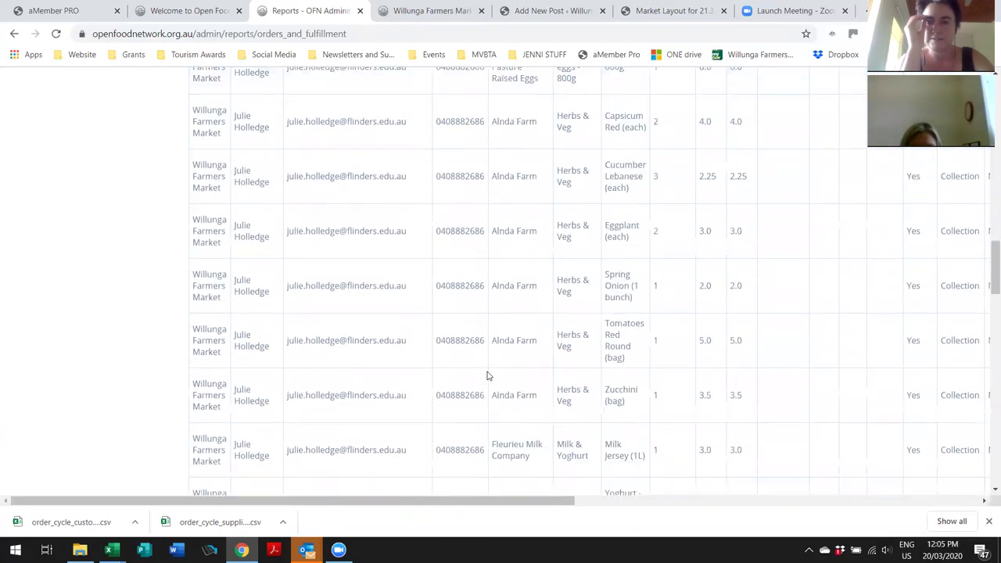
scroll(486, 376, "down", 3)
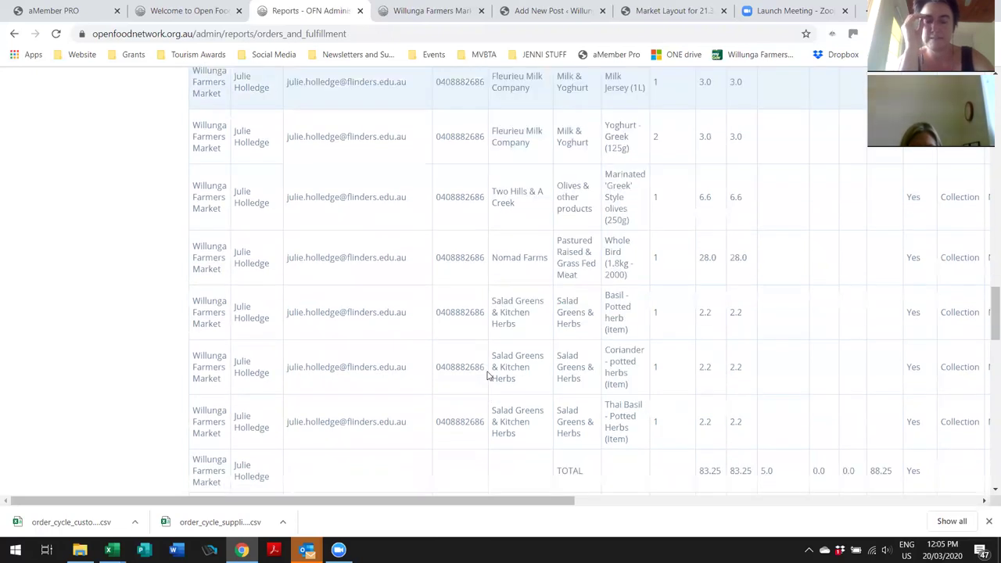
scroll(486, 376, "down", 1)
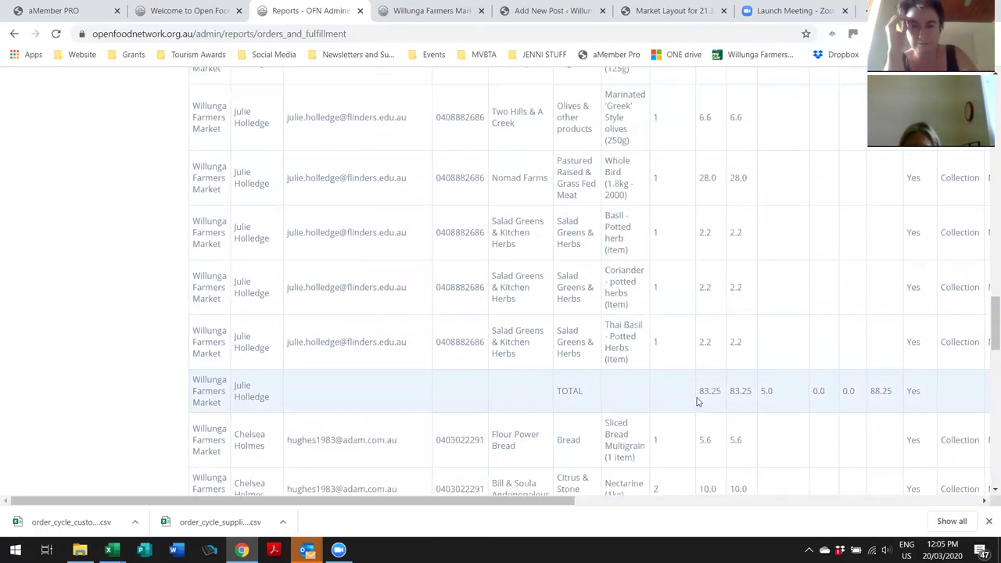
scroll(698, 402, "down", 9)
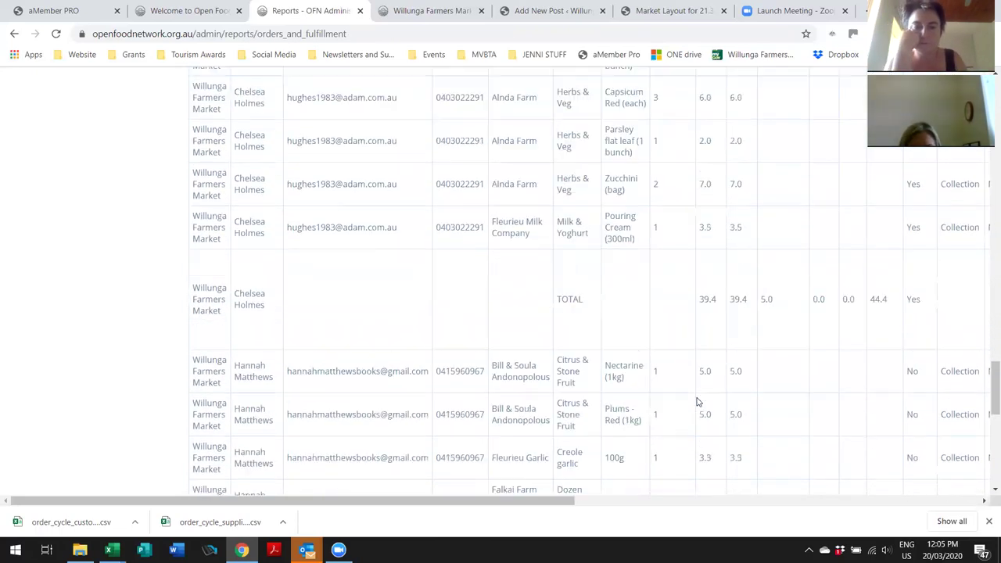
scroll(698, 402, "down", 4)
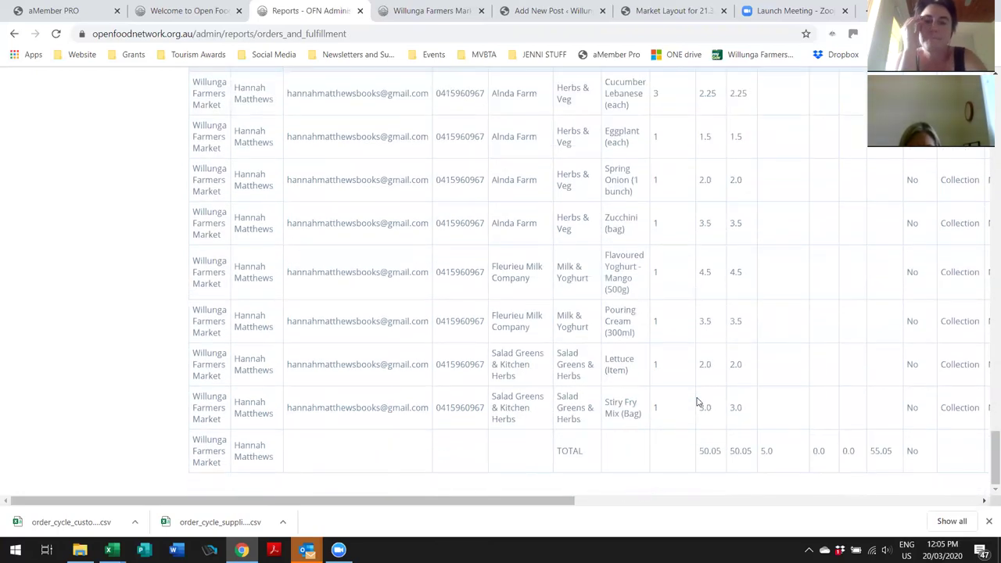
scroll(698, 402, "up", 15)
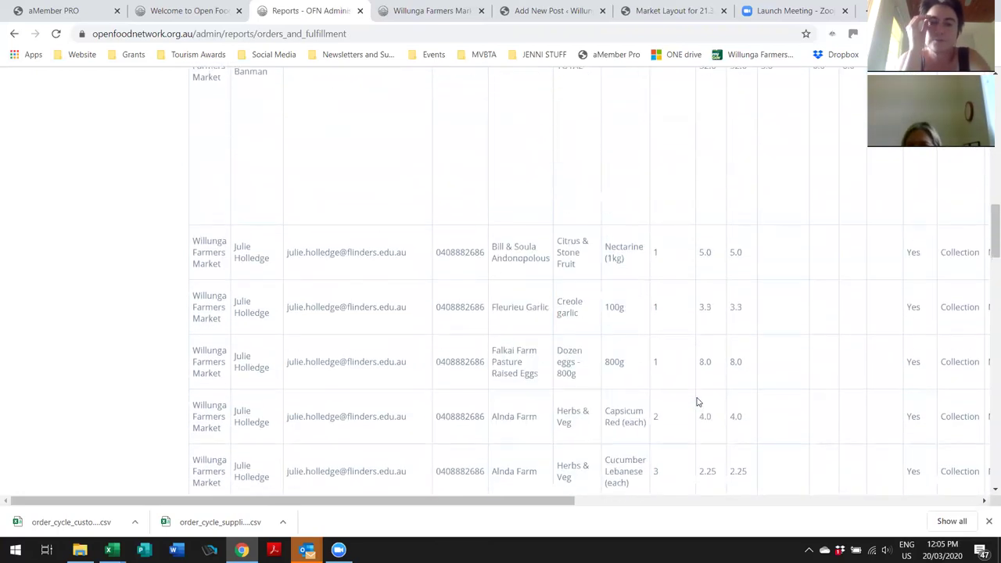
scroll(698, 402, "up", 15)
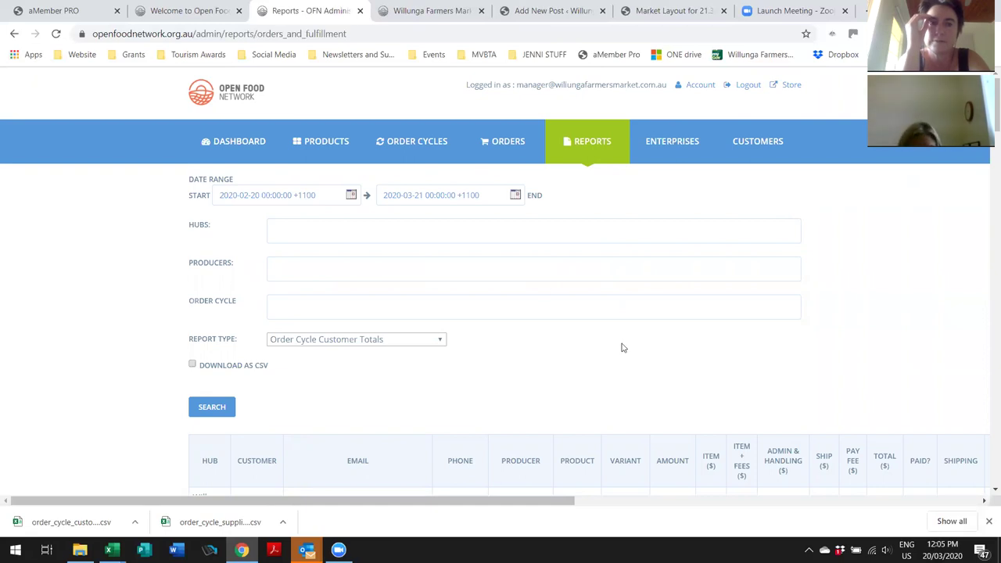
Step: Return to the list of reports and open the Pack By Supplier packing report
left_click(570, 148)
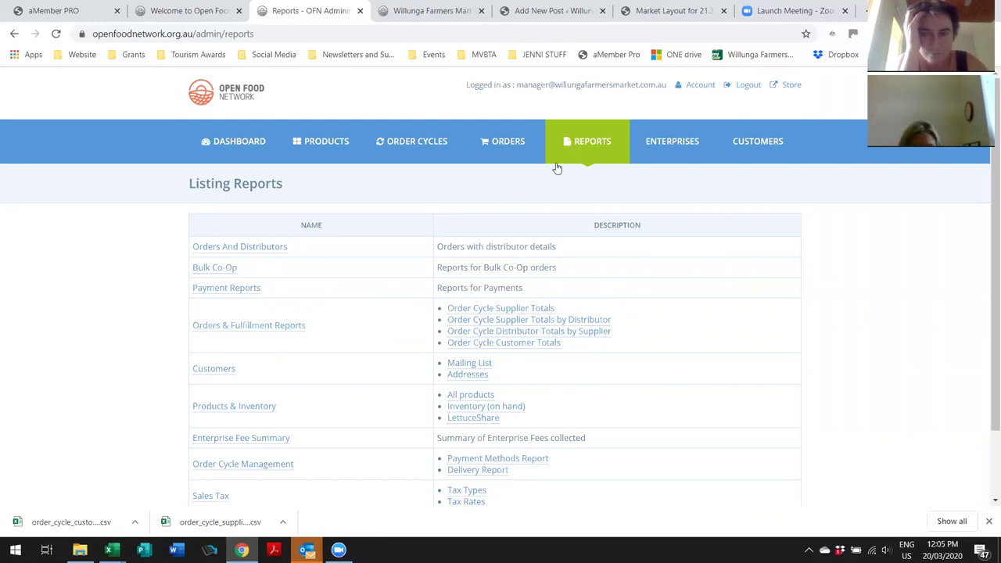
scroll(485, 258, "down", 1)
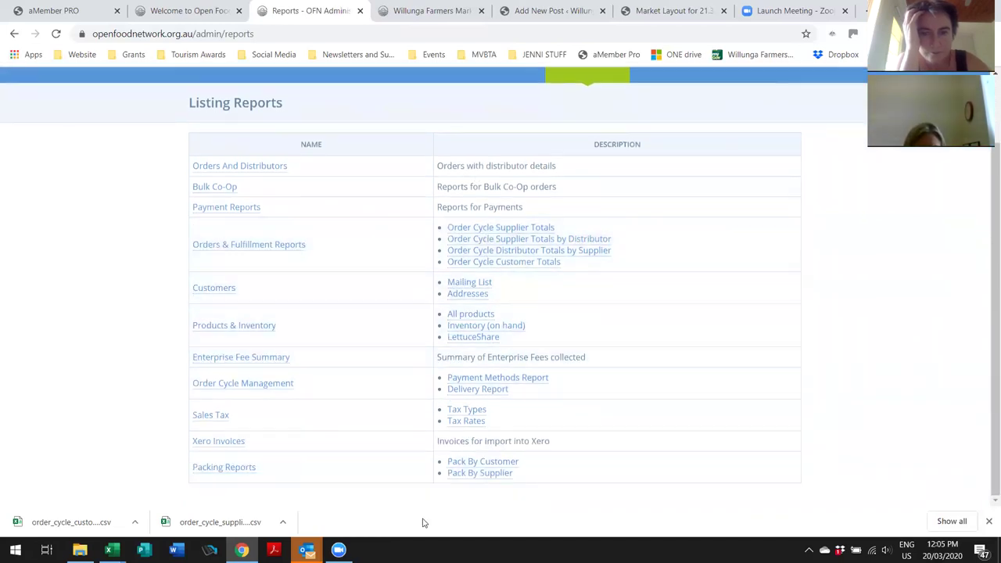
left_click(471, 474)
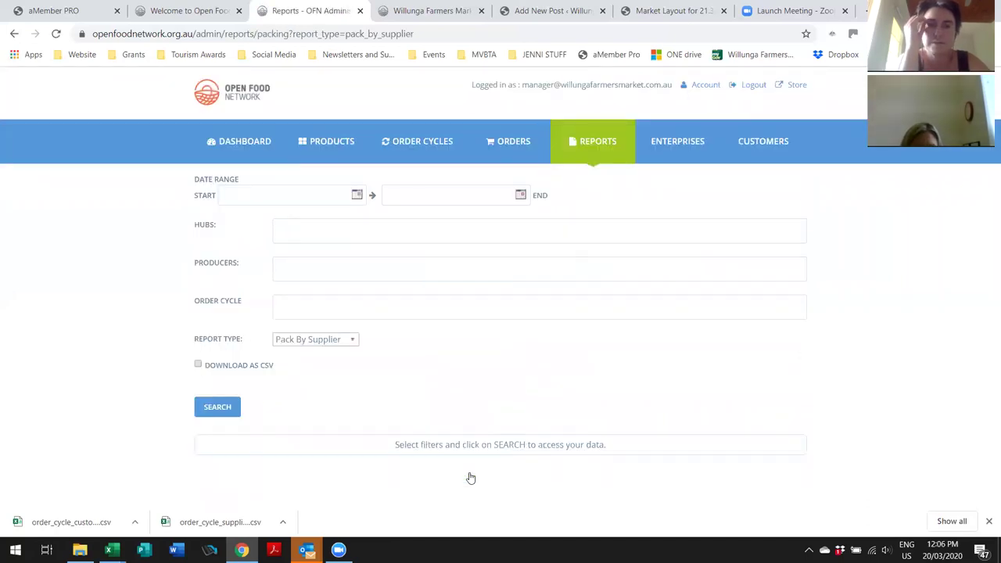
left_click(331, 197)
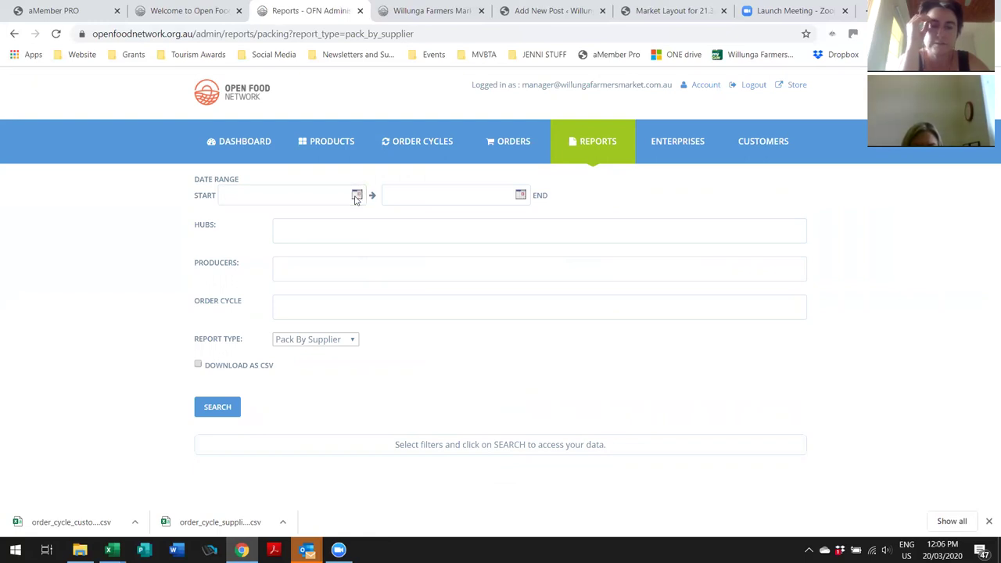
left_click(356, 195)
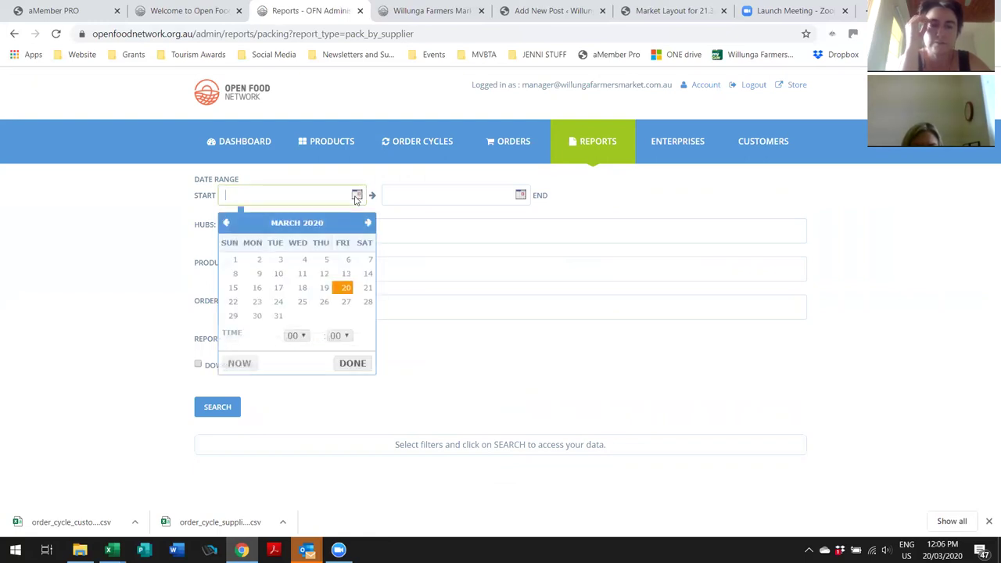
left_click(323, 287)
left_click(412, 194)
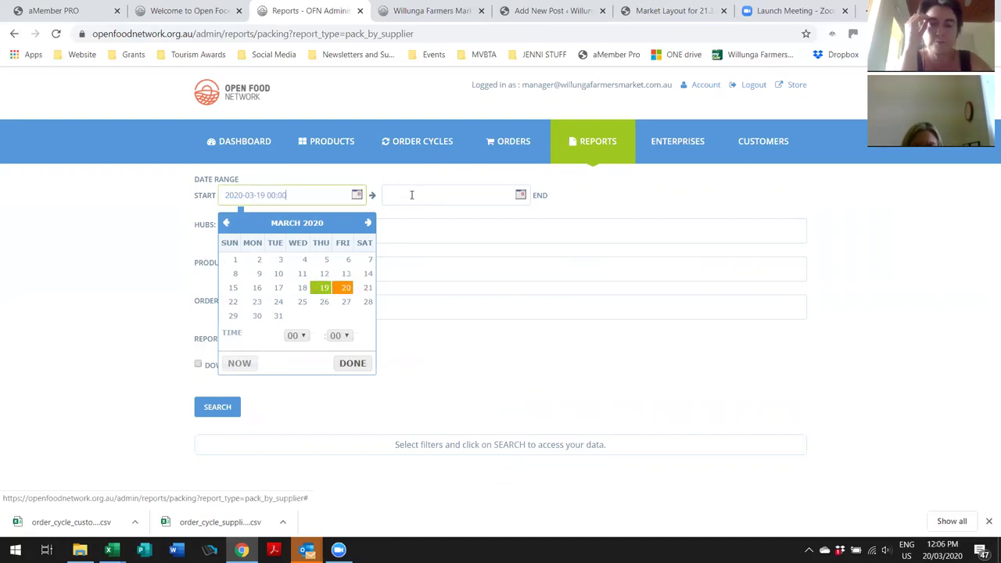
left_click(520, 195)
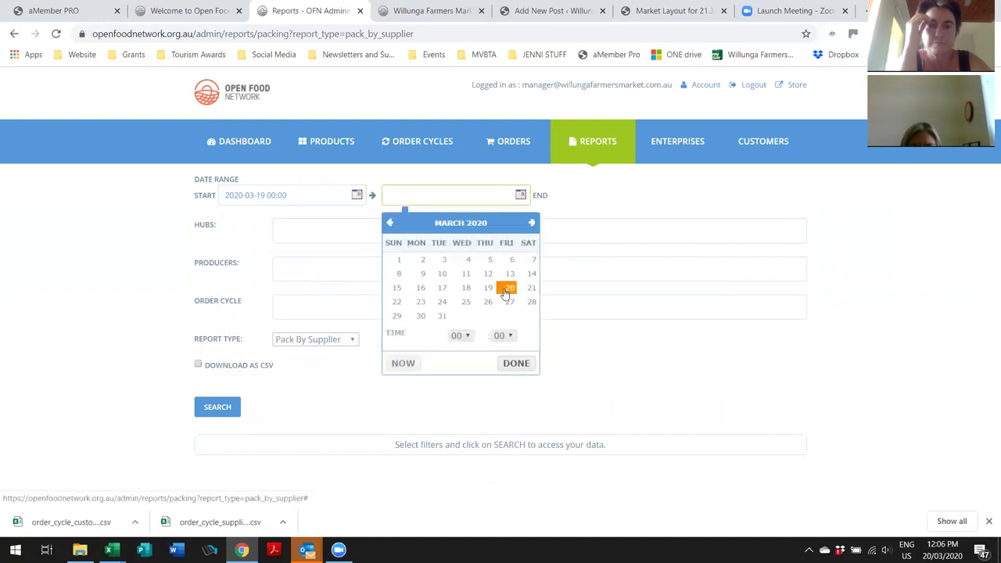
left_click(507, 288)
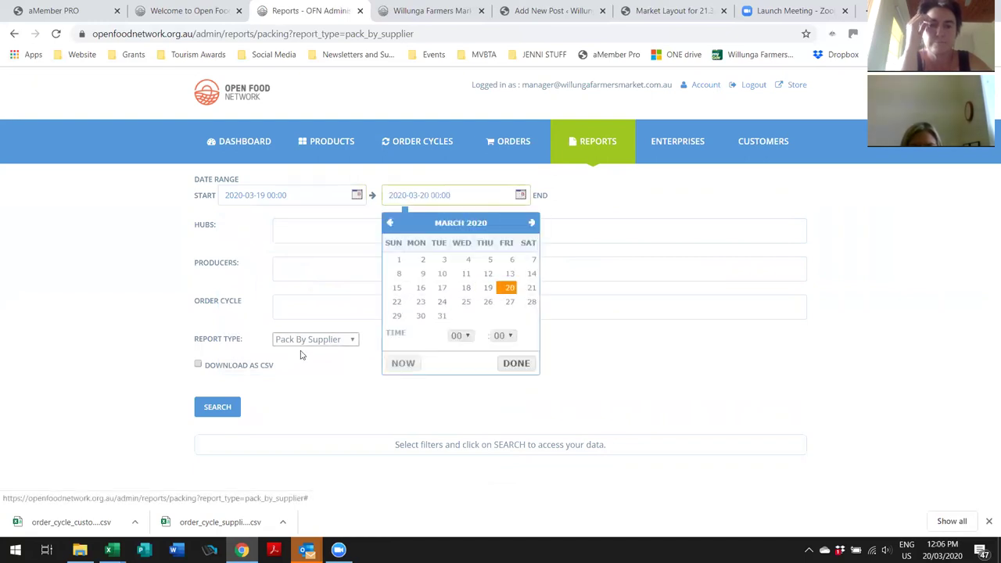
left_click(338, 411)
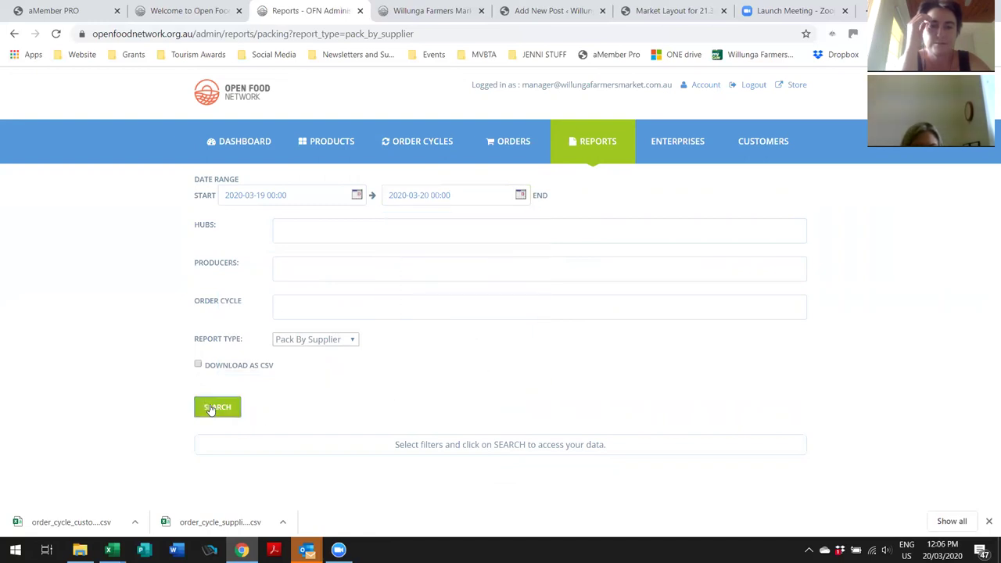
Step: Keep Pack By Supplier as the report type, run the report and review the products listed for each supplier
left_click(353, 341)
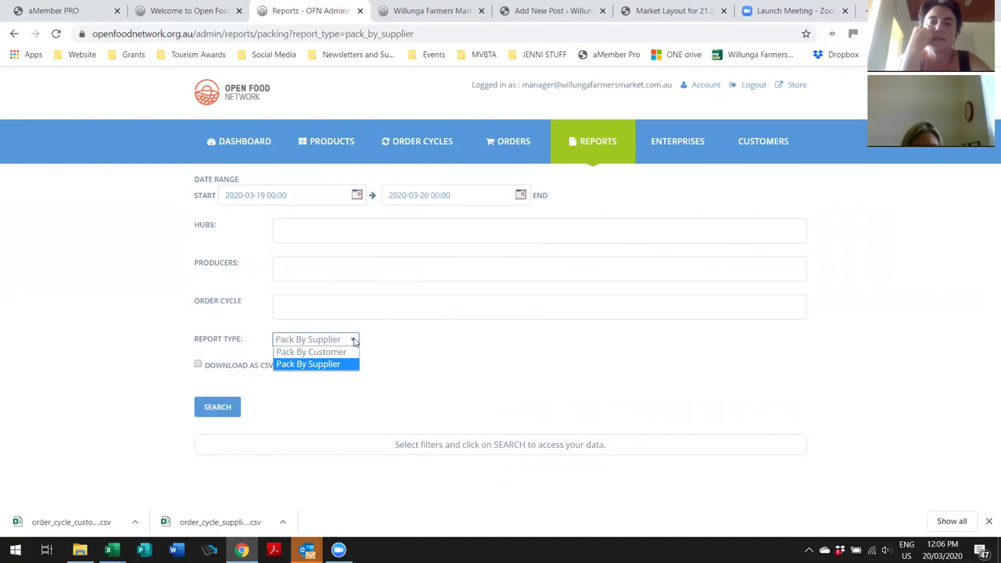
left_click(353, 340)
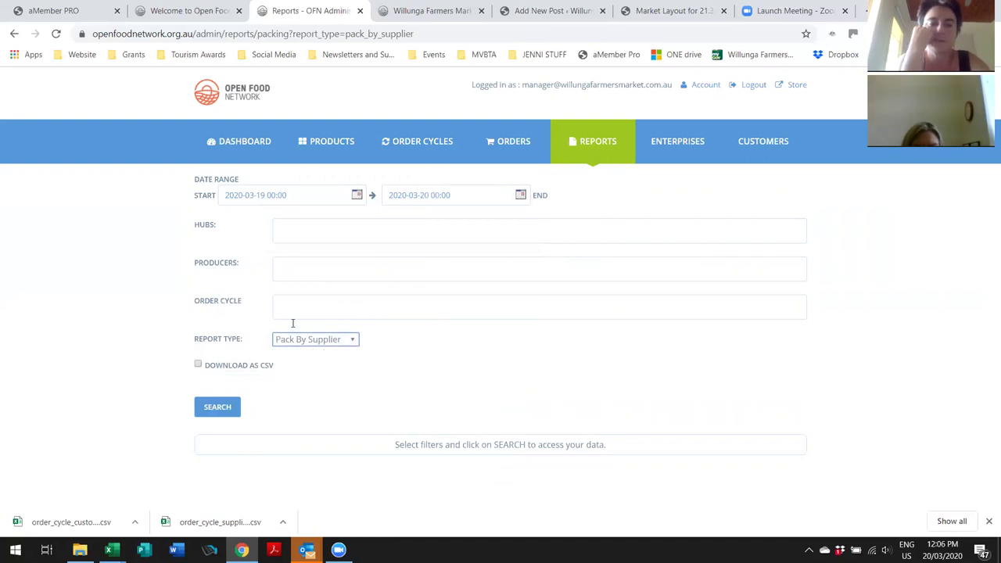
left_click(210, 412)
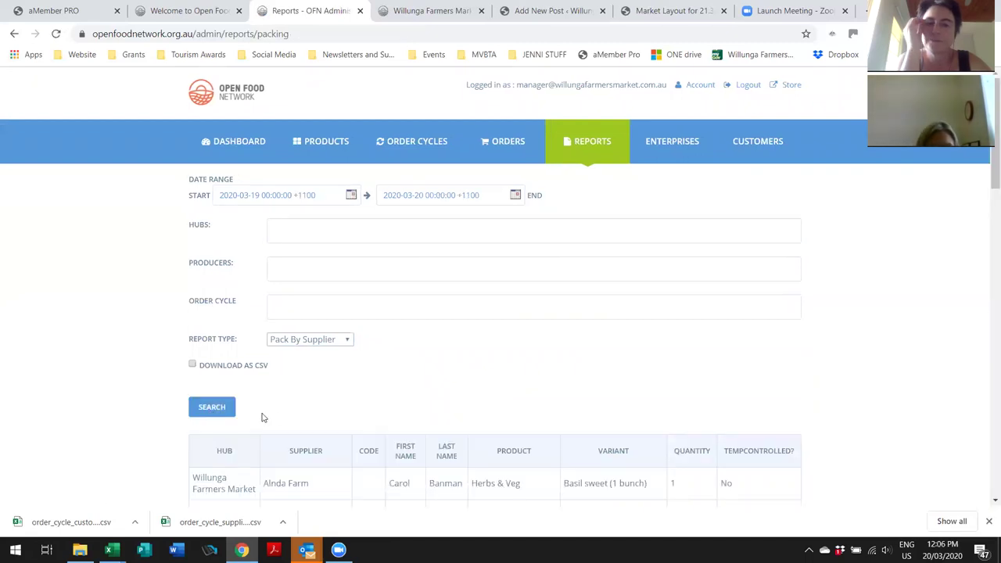
scroll(351, 406, "down", 3)
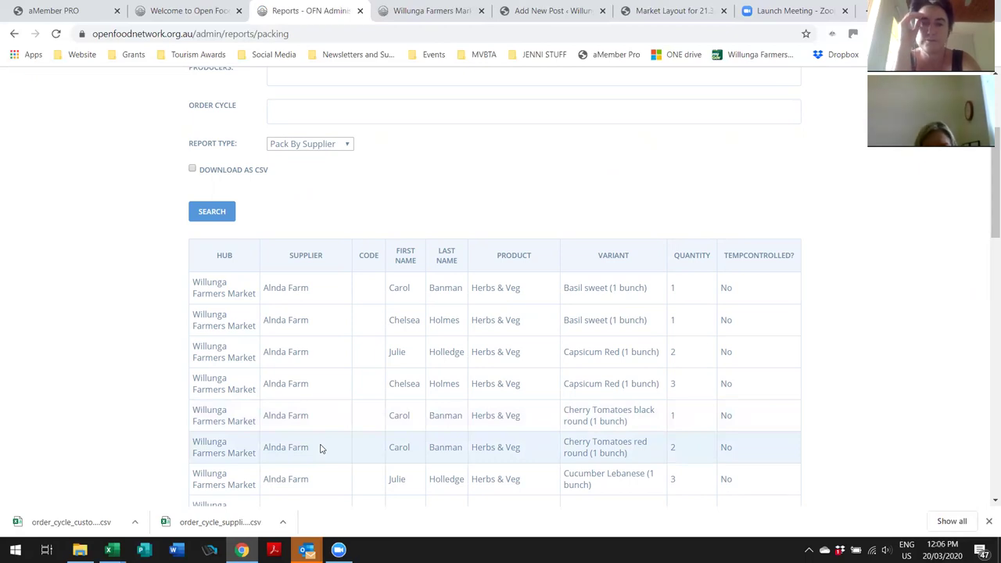
scroll(320, 448, "down", 1)
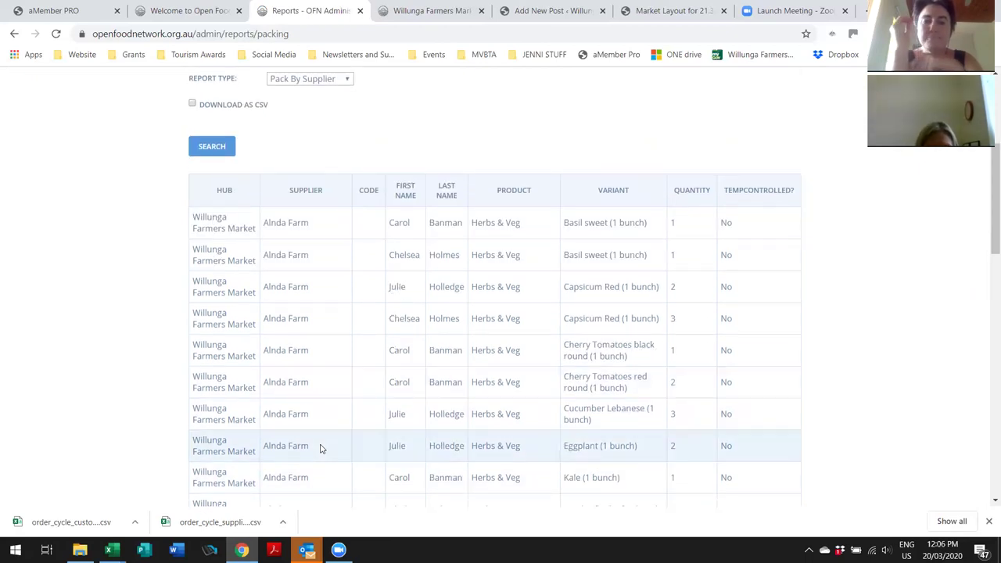
scroll(319, 448, "down", 3)
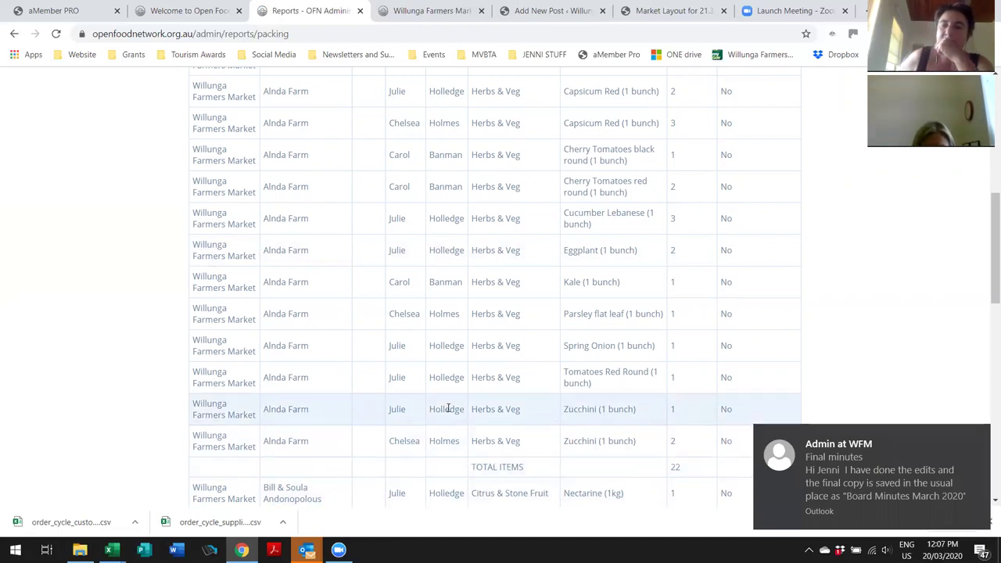
Step: Change the packing report's type to Pack By Customer, run it and review the products listed for each customer
scroll(448, 408, "up", 3)
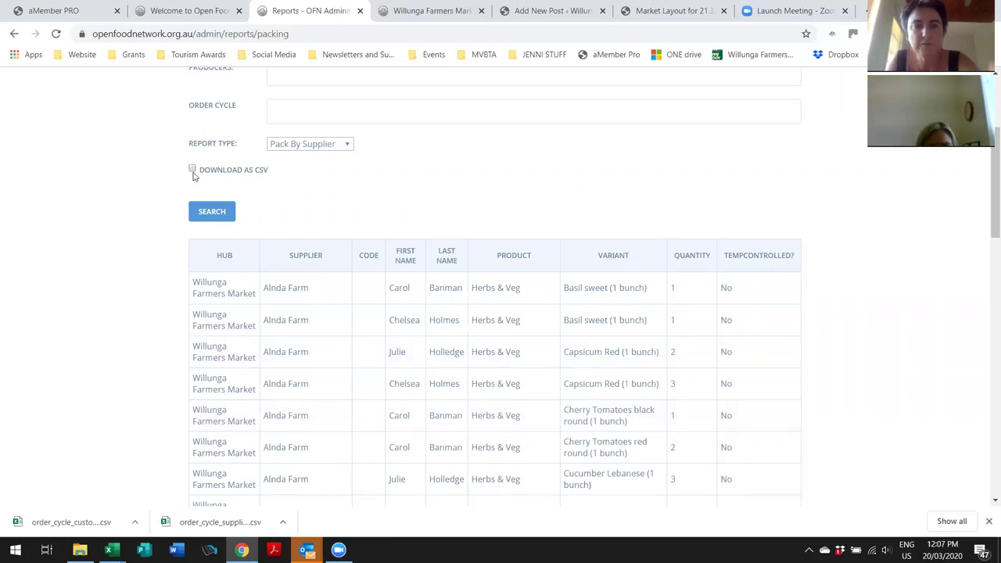
scroll(398, 208, "up", 3)
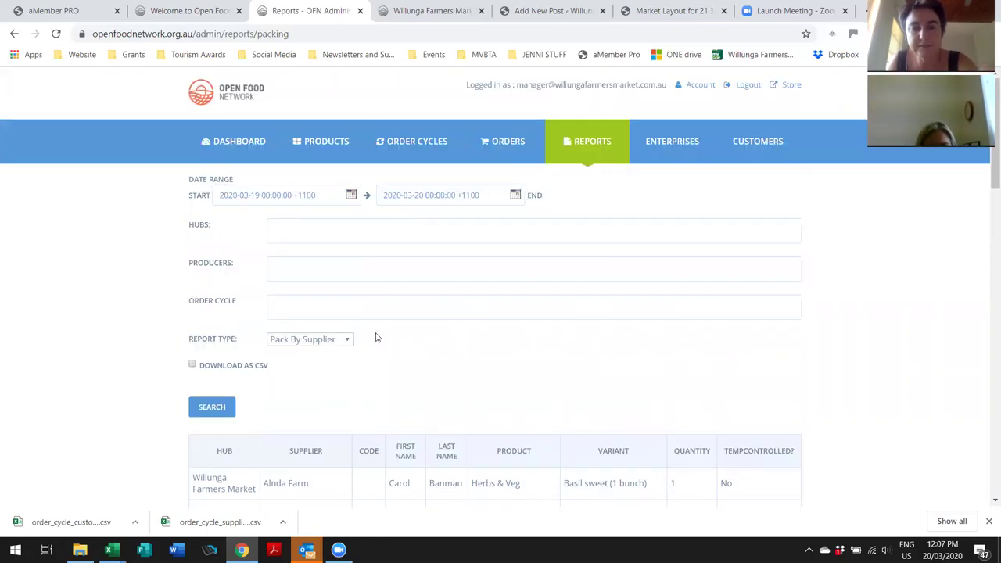
left_click(346, 341)
left_click(301, 352)
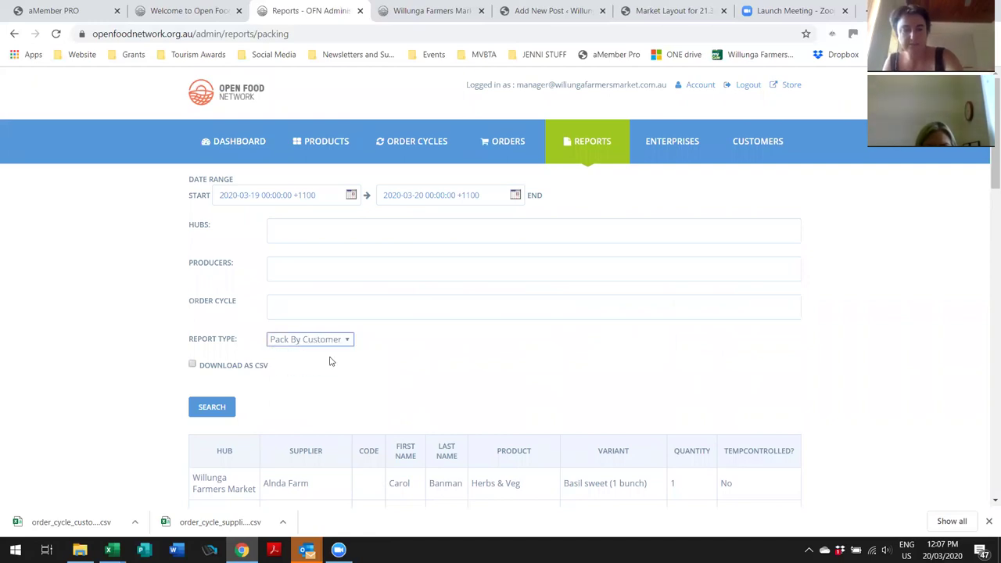
left_click(209, 408)
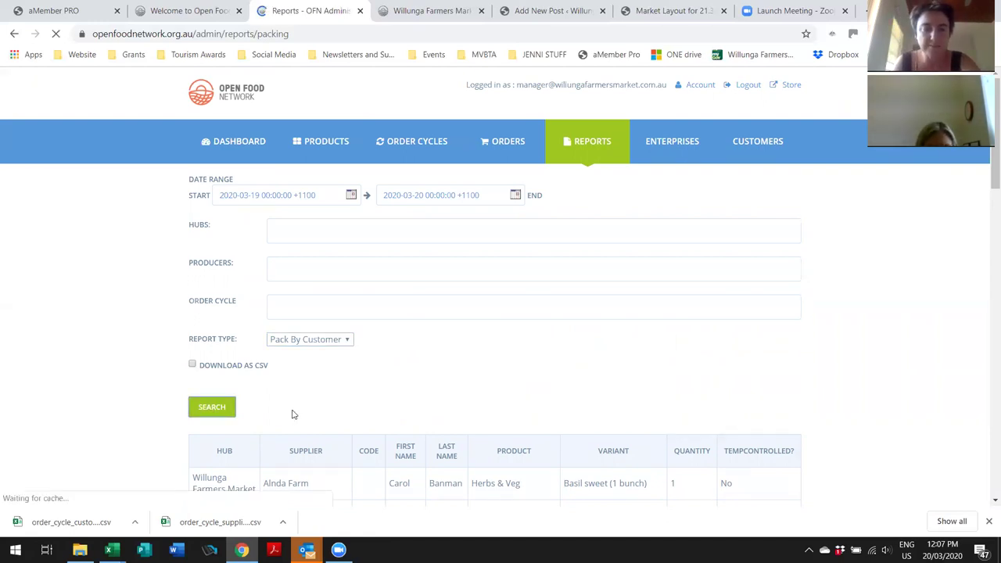
scroll(370, 383, "down", 3)
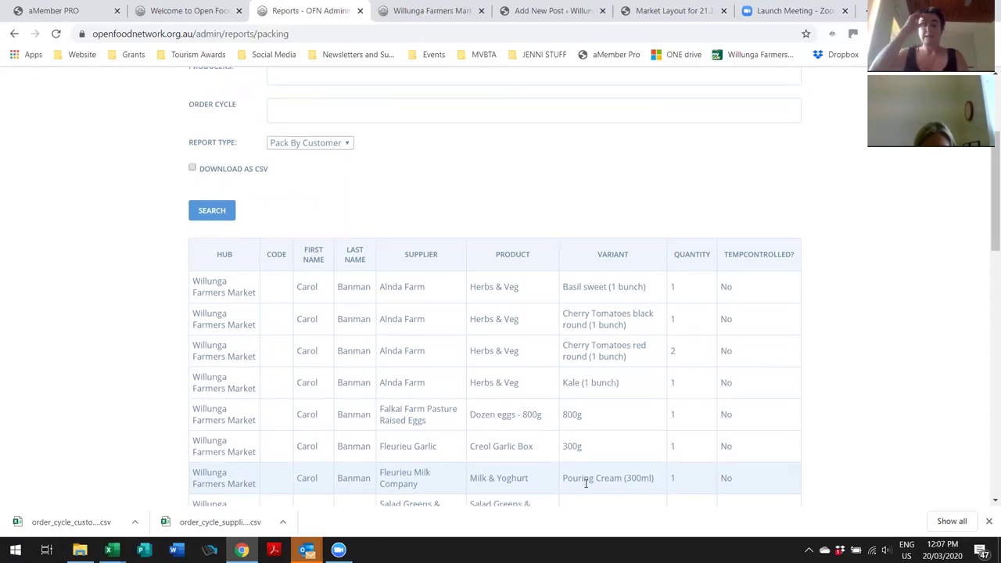
scroll(585, 483, "down", 2)
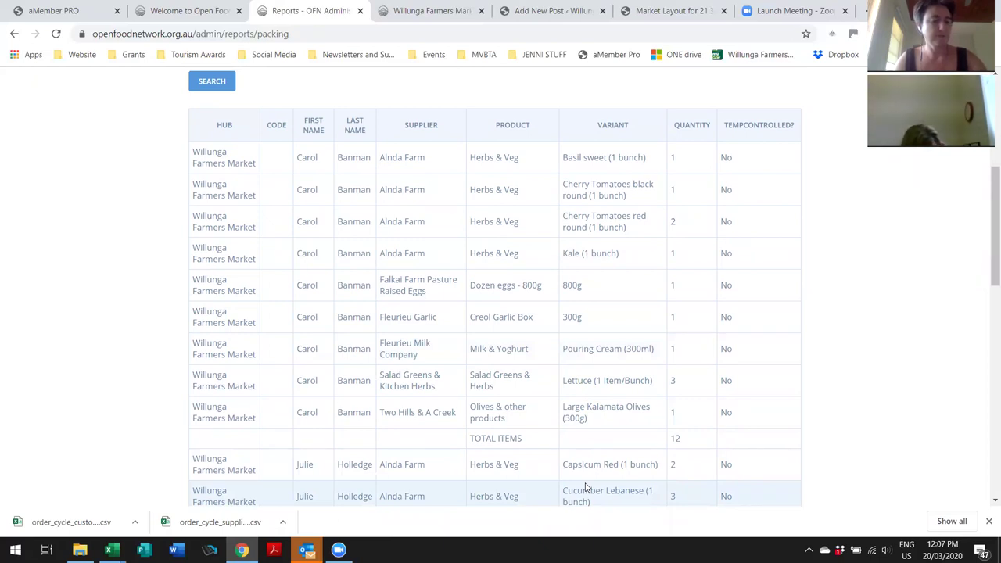
Step: Run the Pack By Customer report again as a CSV download
scroll(586, 486, "up", 5)
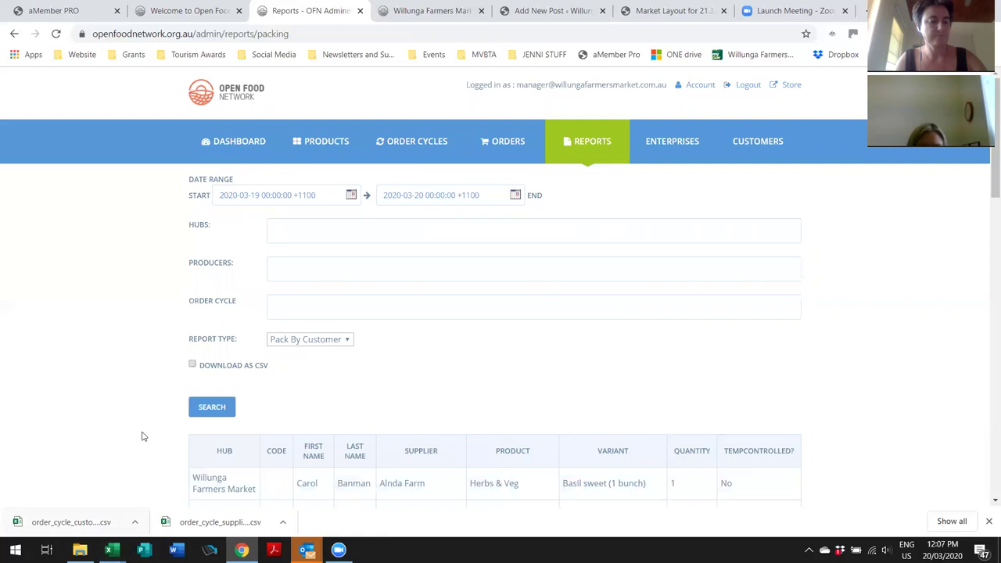
left_click(193, 365)
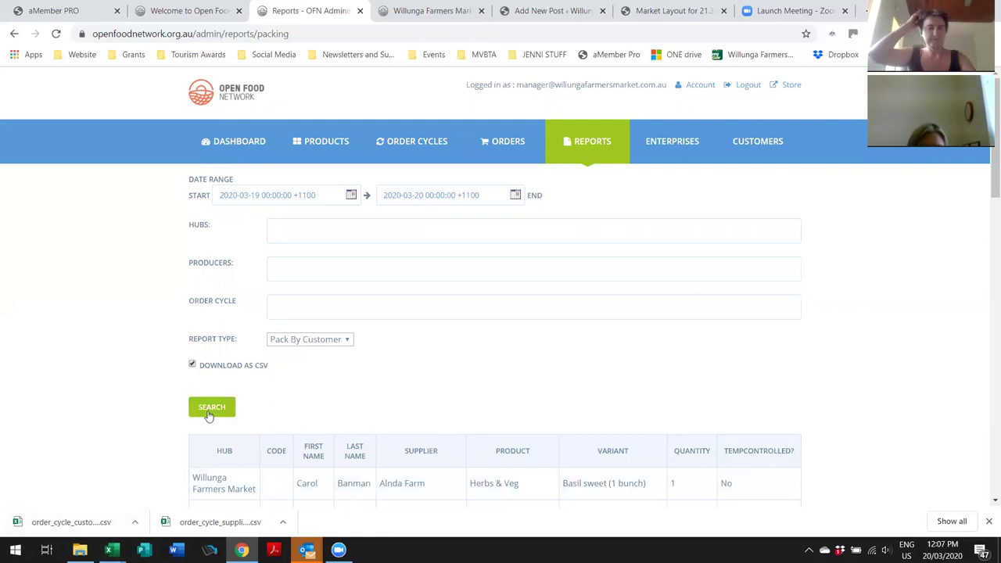
left_click(208, 415)
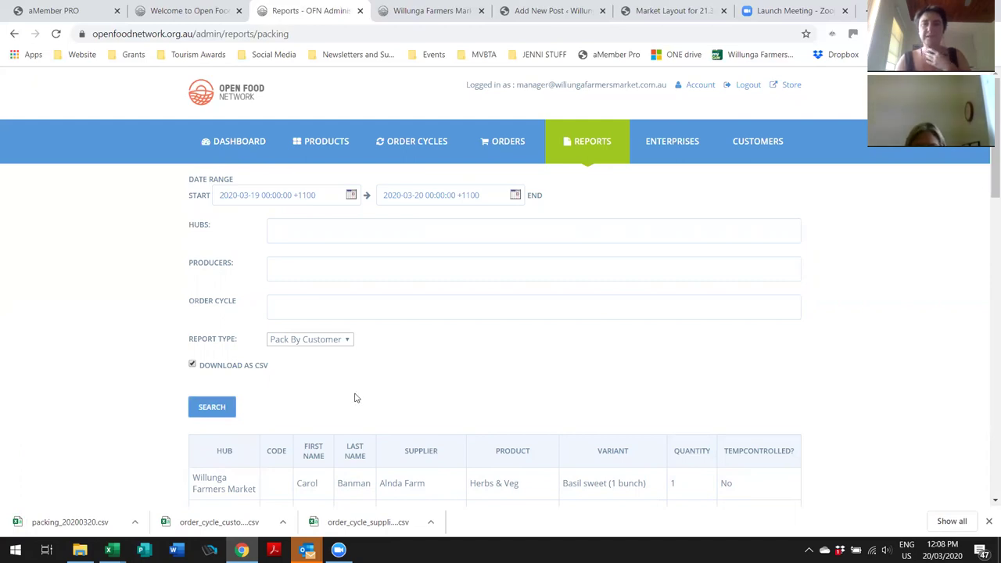
Step: Go to the orders list, print the invoices of all listed orders as one bulk invoice and open the resulting file
left_click(506, 145)
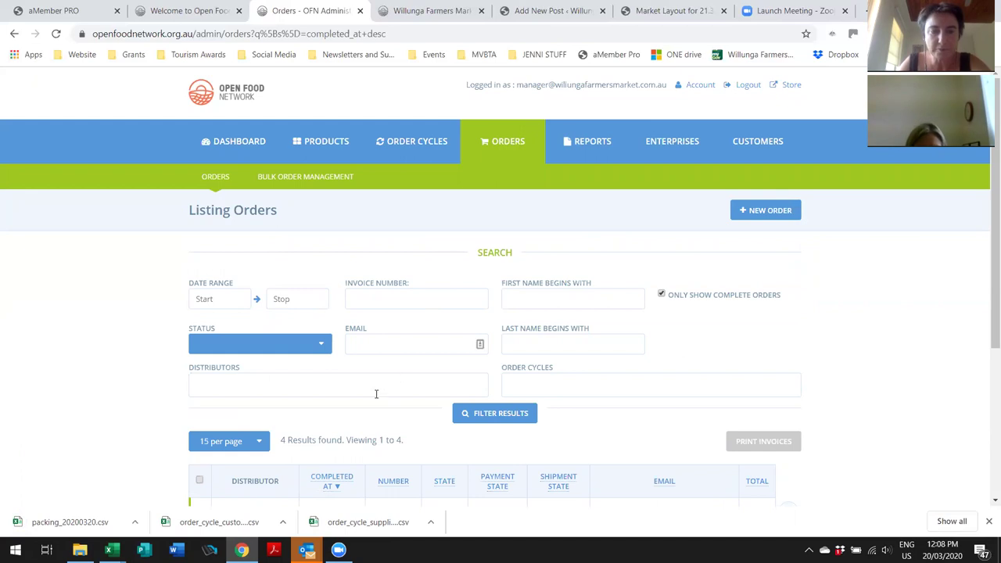
scroll(329, 407, "down", 2)
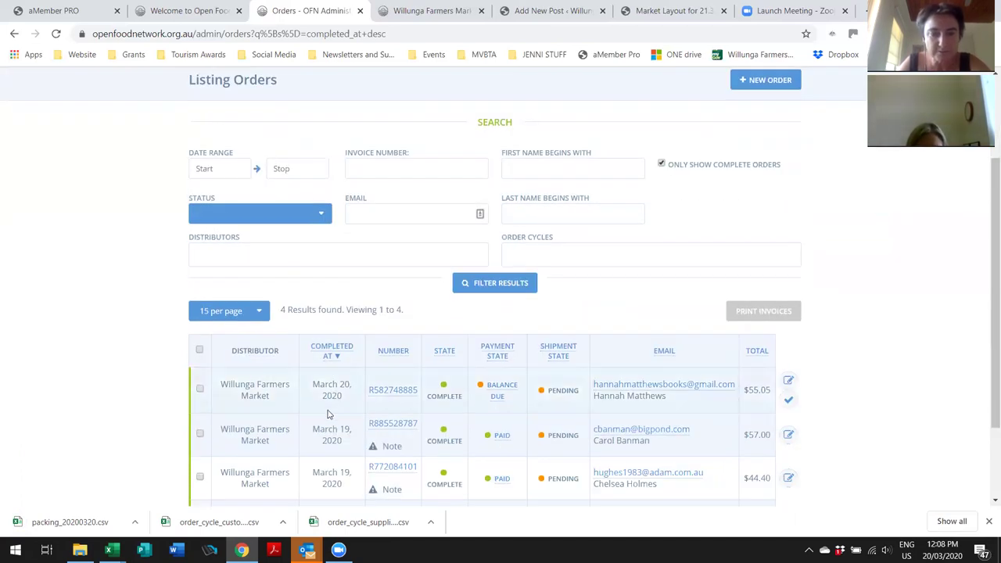
left_click(260, 312)
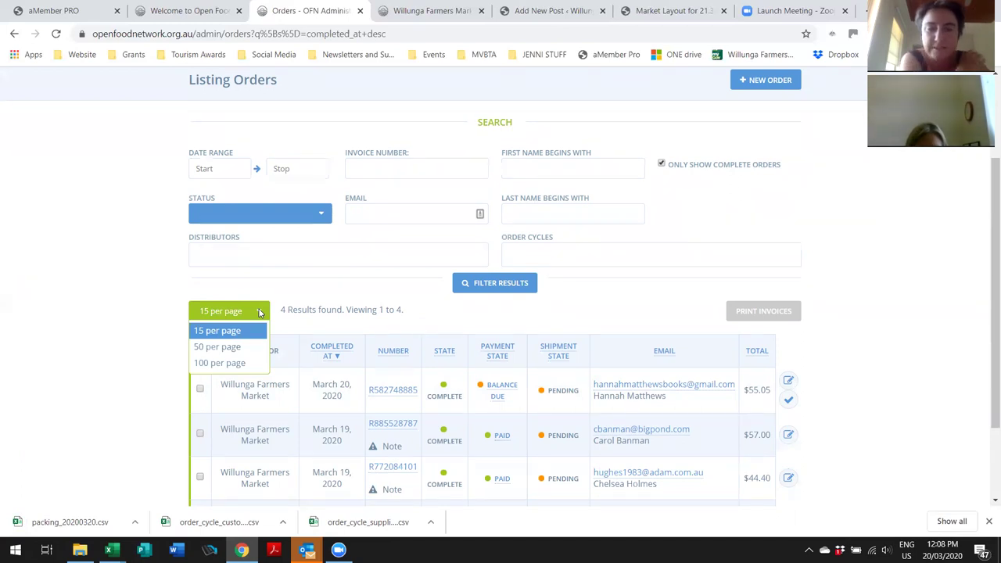
left_click(288, 296)
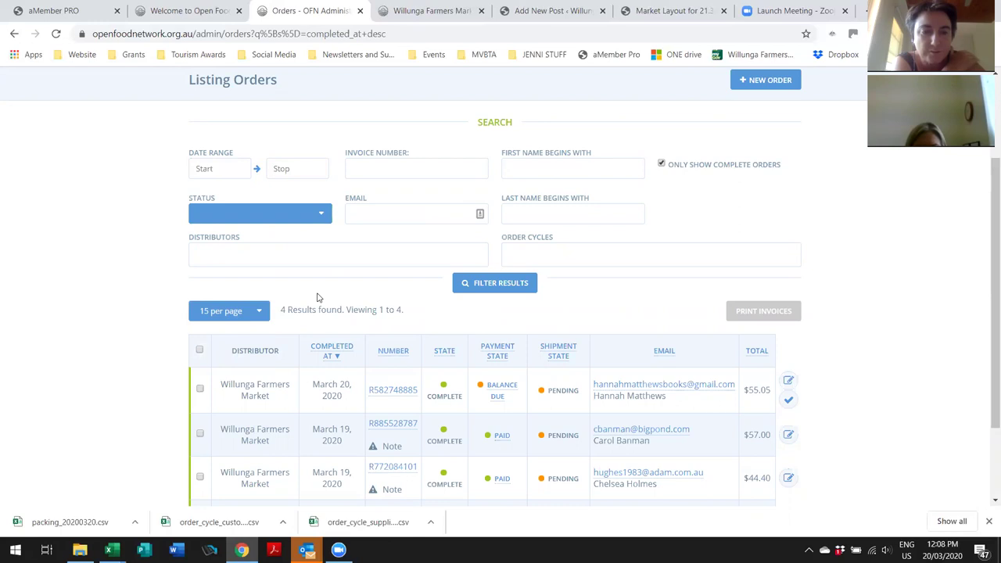
left_click(199, 351)
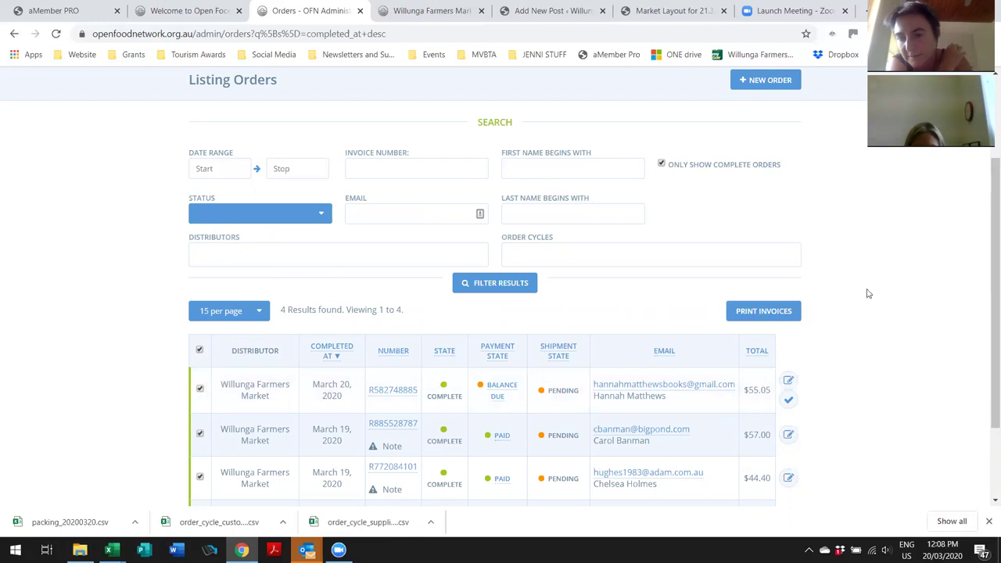
left_click(780, 313)
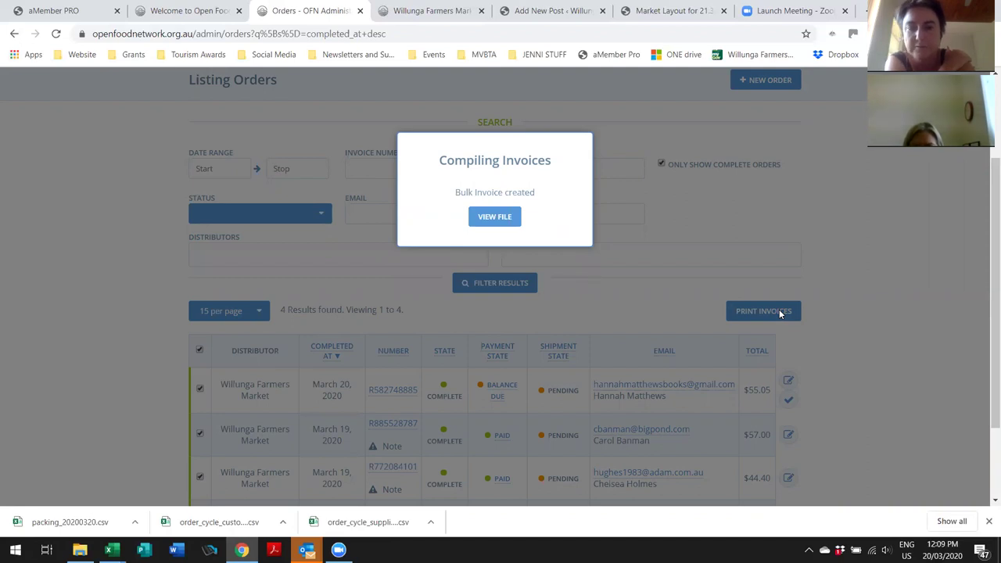
left_click(477, 220)
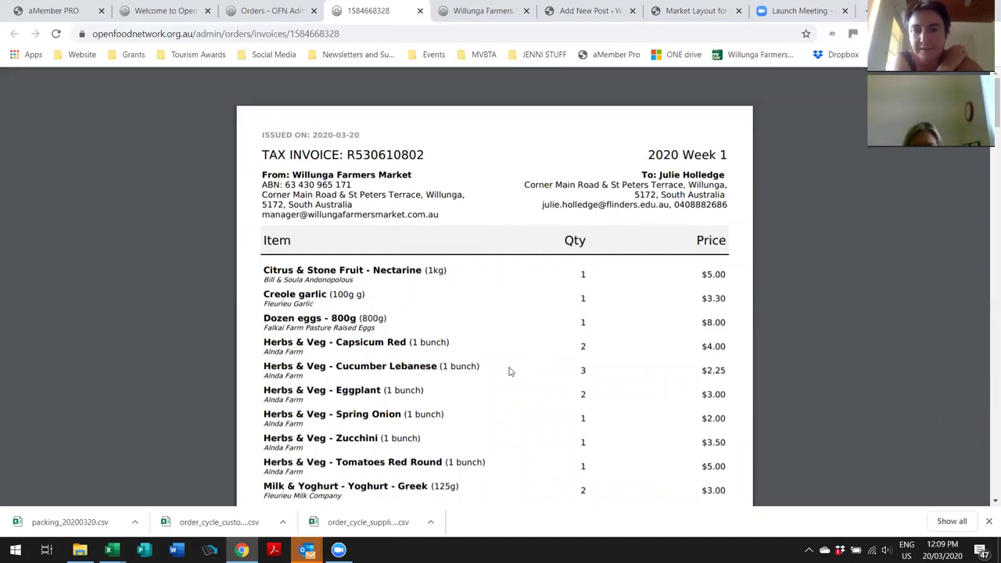
Step: Examine the items, totals, customer instructions and payment summary on each customer's tax invoice in the bulk file
scroll(508, 371, "down", 7)
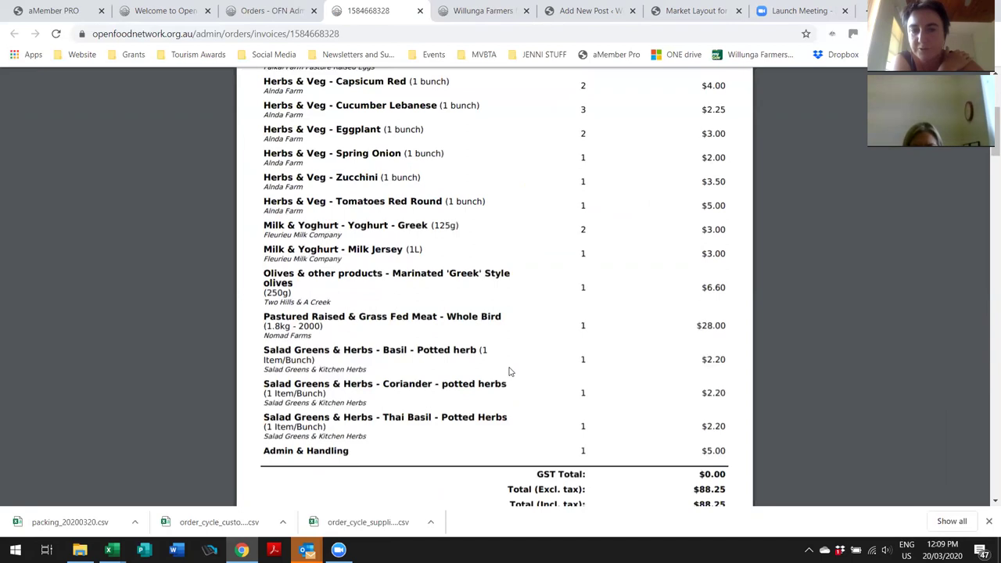
scroll(508, 371, "down", 4)
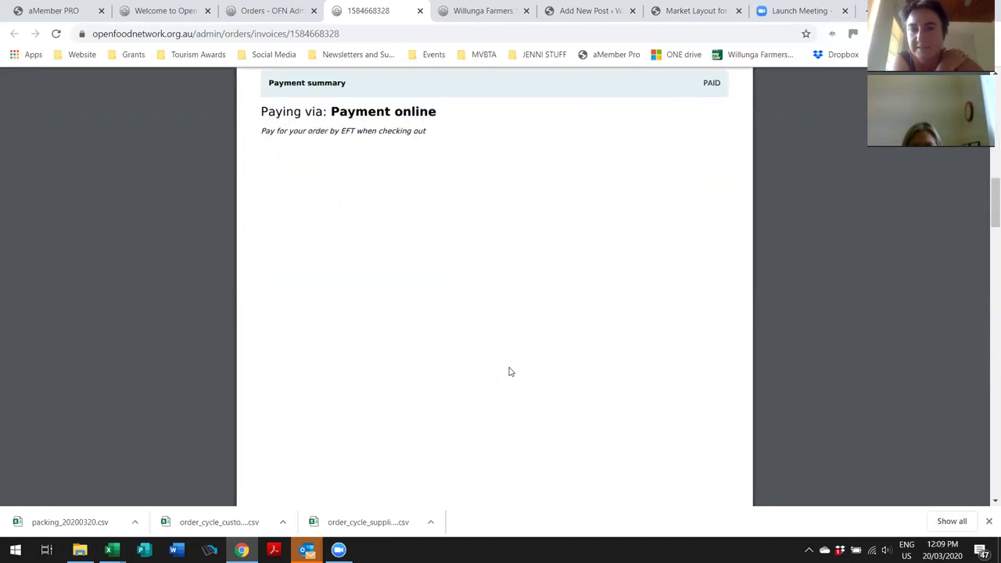
scroll(508, 371, "down", 5)
scroll(508, 371, "down", 10)
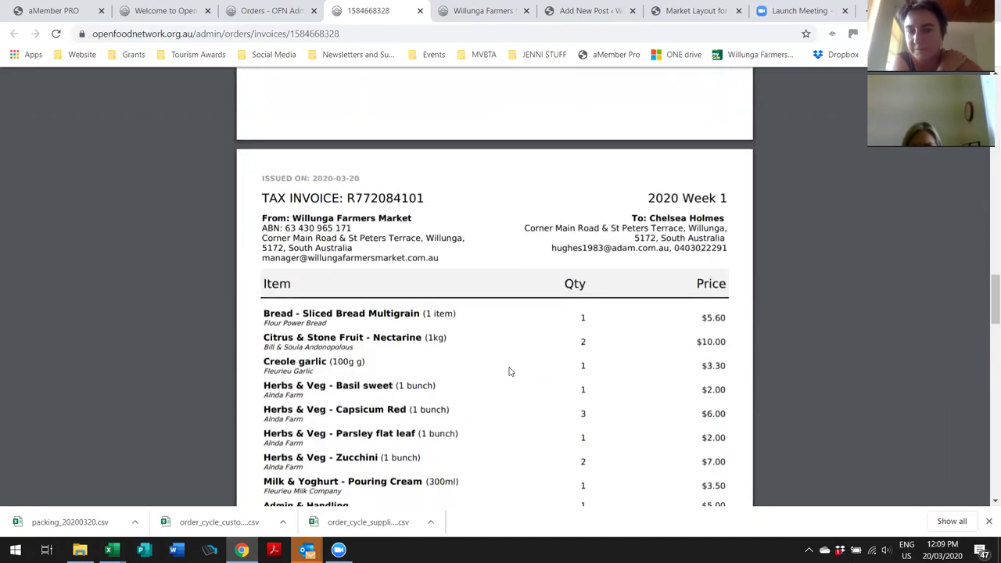
scroll(508, 372, "up", 3)
scroll(508, 371, "down", 8)
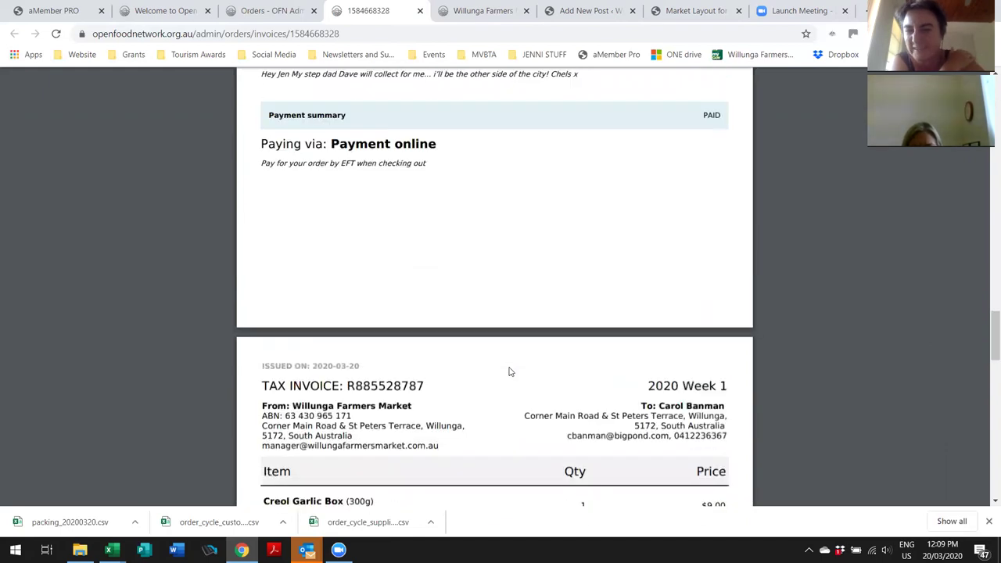
scroll(508, 371, "down", 10)
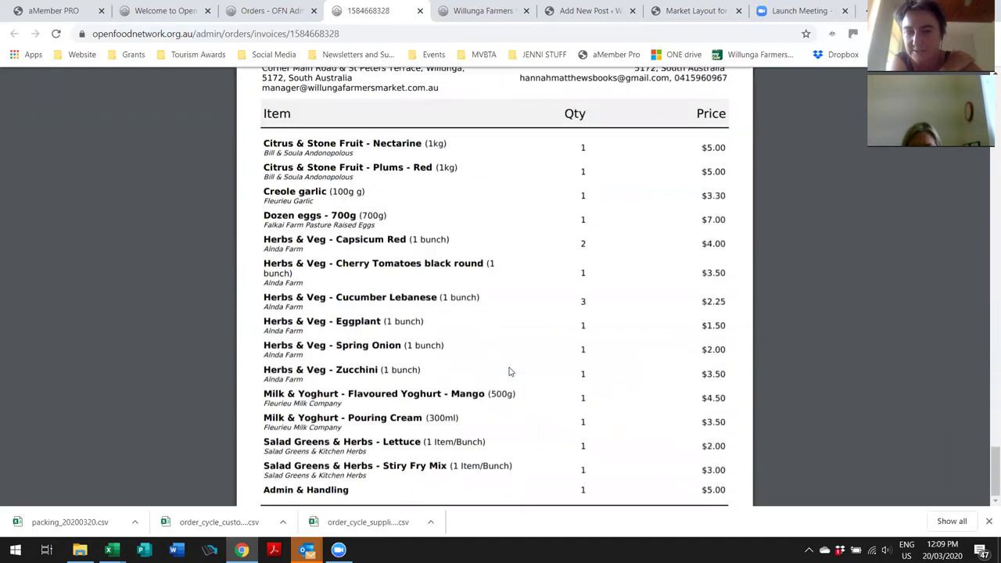
scroll(508, 371, "up", 1)
scroll(508, 371, "down", 20)
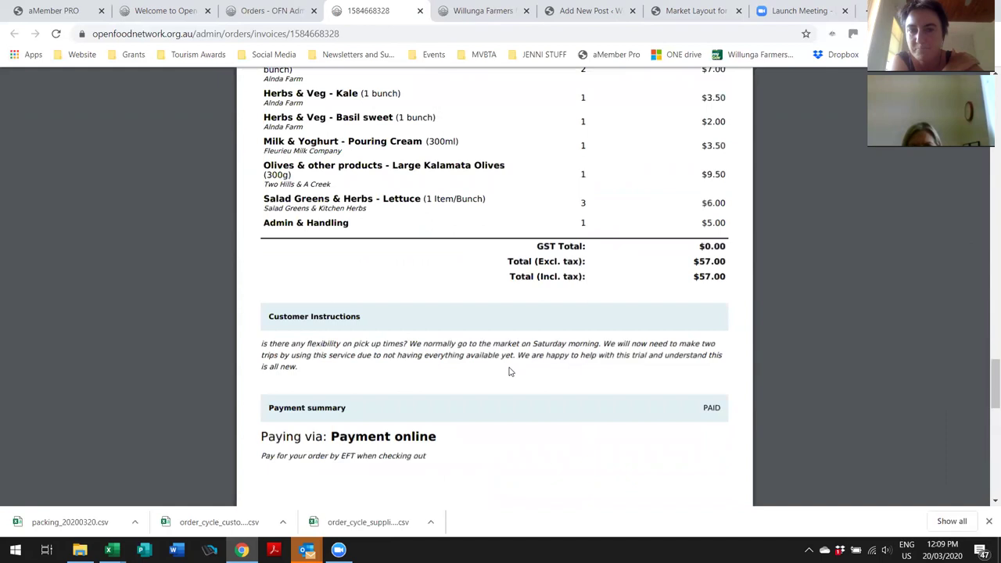
scroll(508, 371, "down", 20)
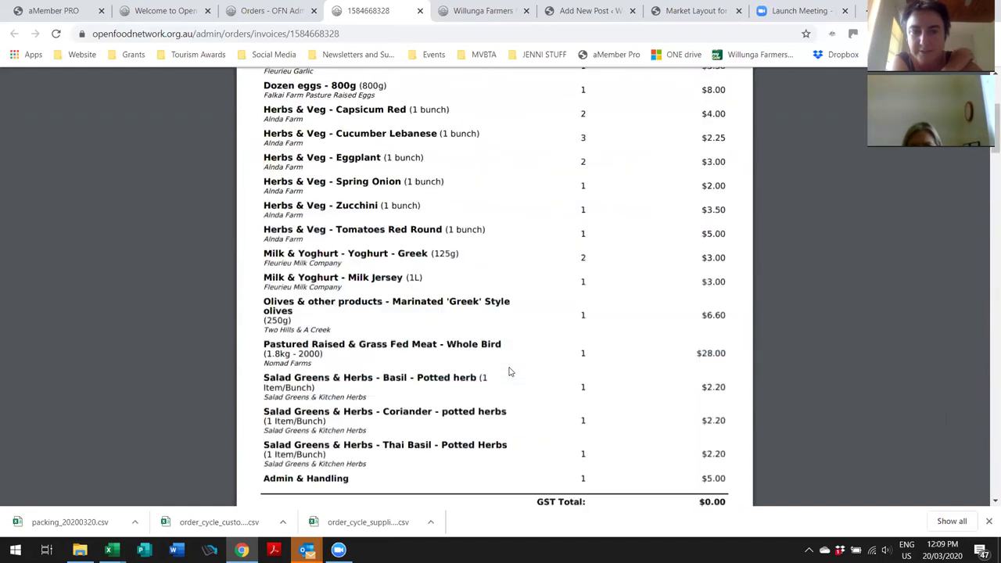
scroll(508, 372, "up", 3)
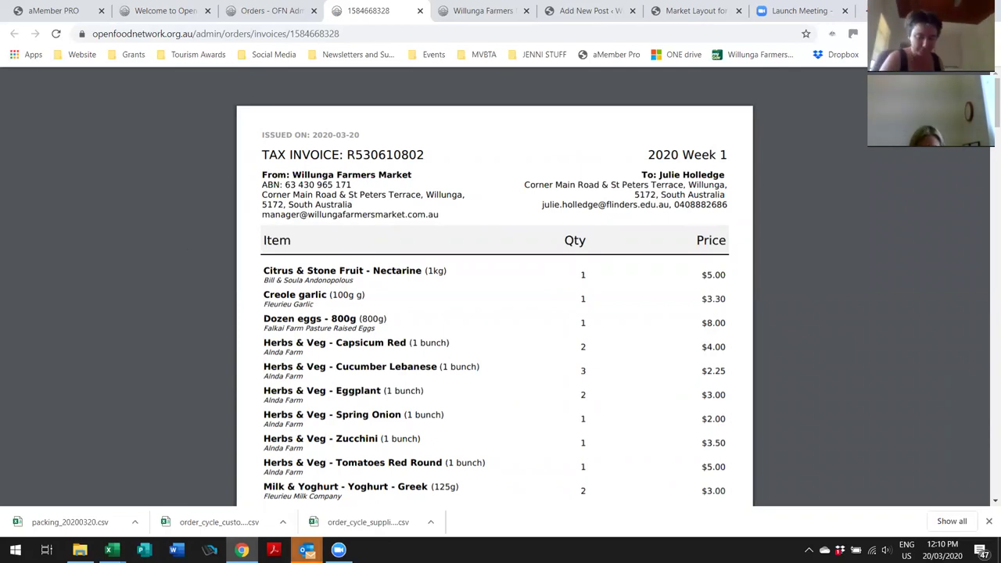
Step: Switch to Outlook and search the mailbox for messages from the customer who sent feedback on the online shop
mouse_move(301, 549)
left_click(297, 522)
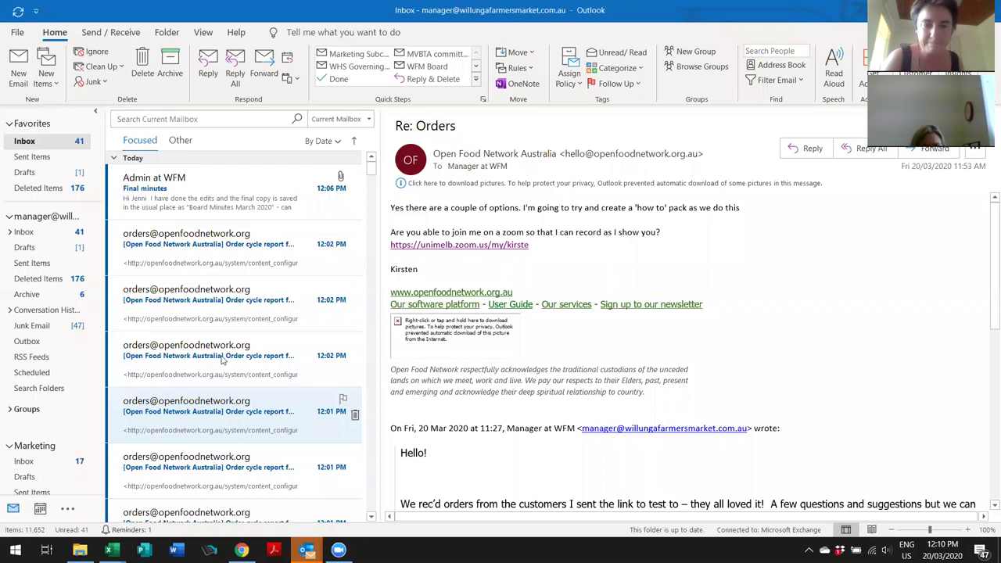
scroll(187, 375, "down", 10)
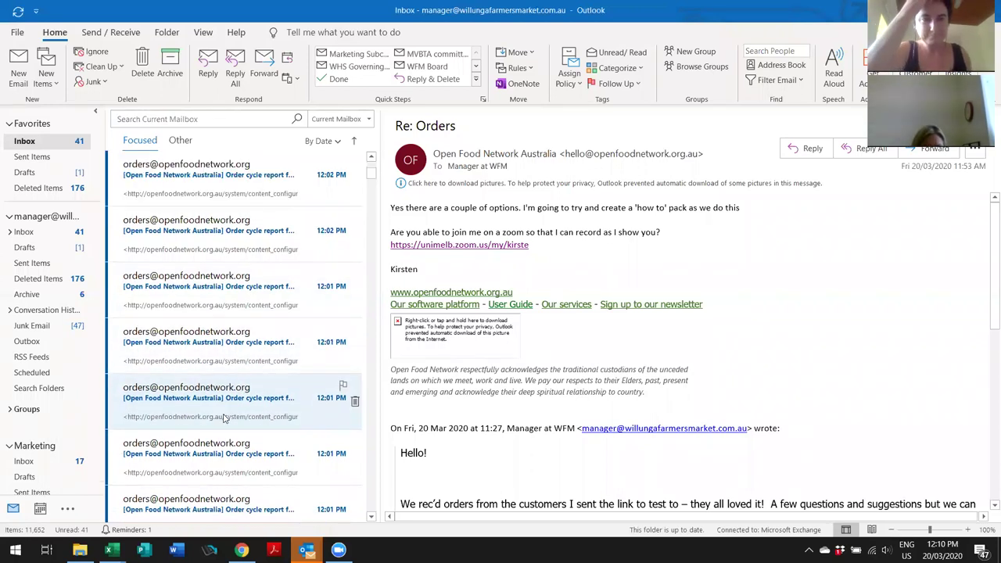
left_click(148, 118)
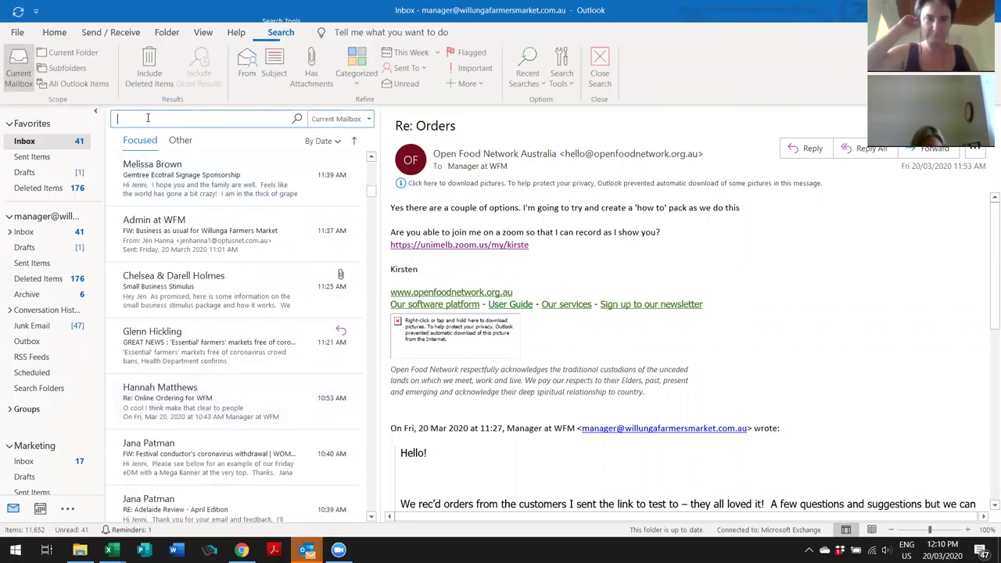
type("carol")
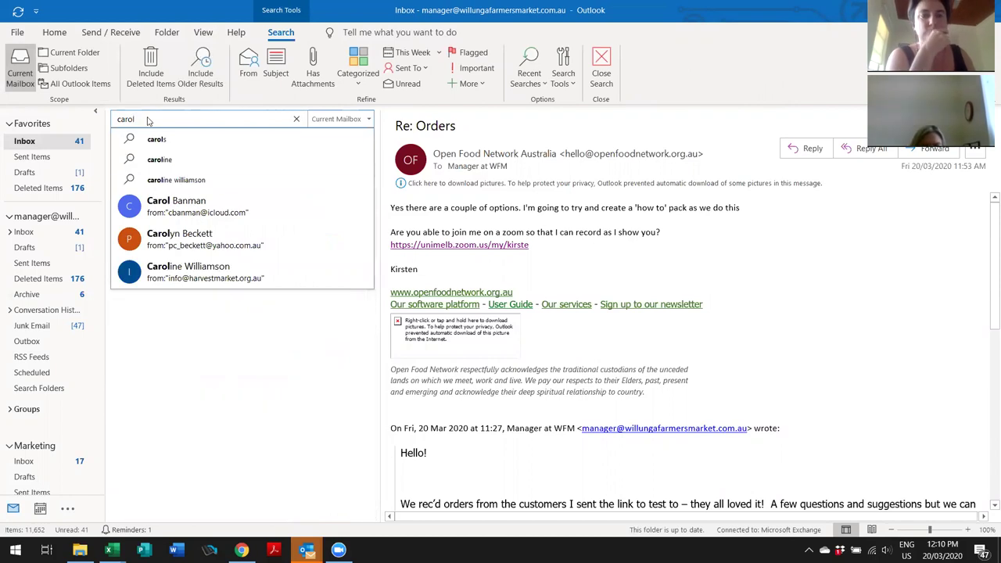
key("Down")
key("Down")
key("Down")
key("Down")
key("Return")
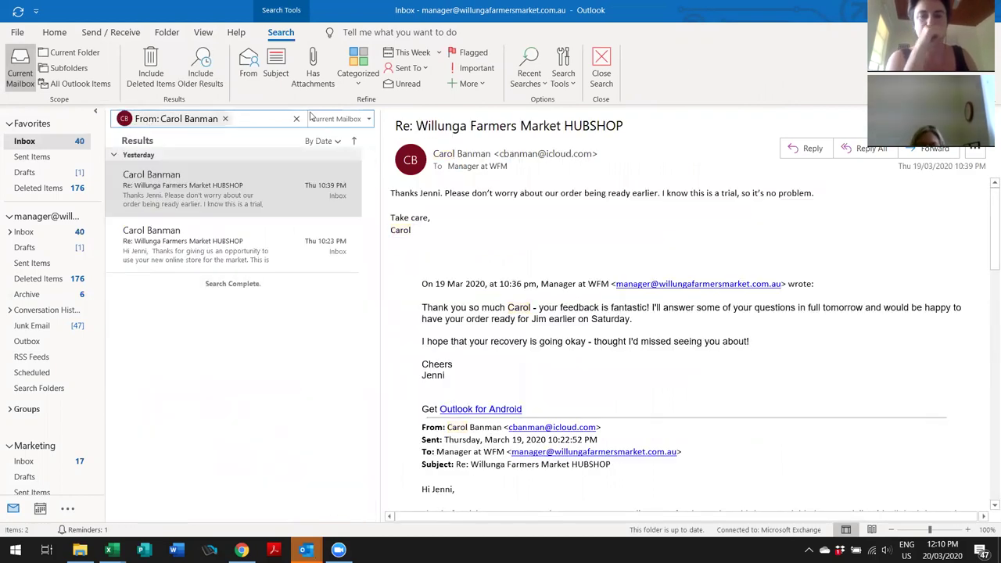
Step: Read the customer's feedback on product grouping, lettuce types, member discount and pick-up time, and return to the bulk invoice in Chrome
scroll(584, 321, "down", 6)
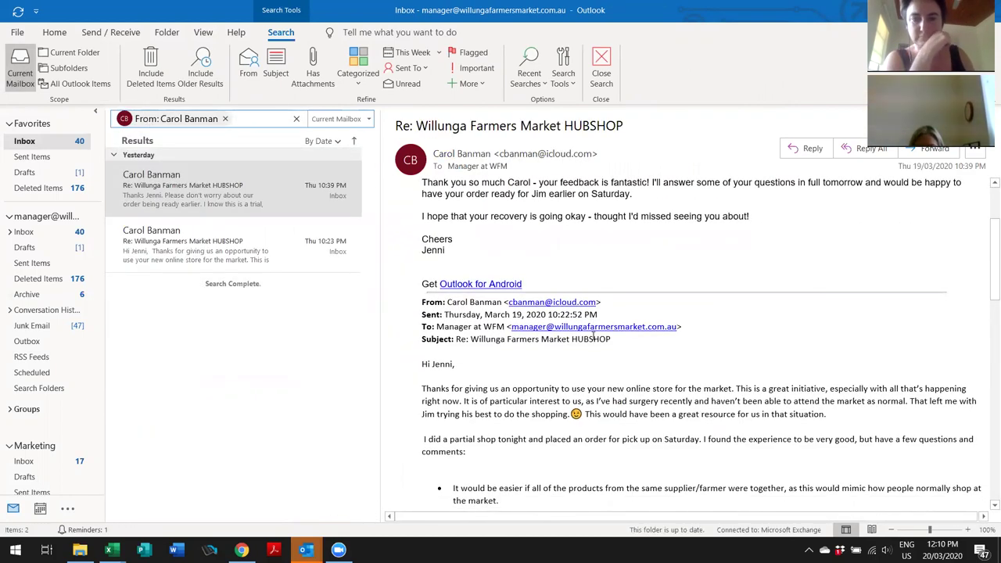
scroll(636, 360, "down", 4)
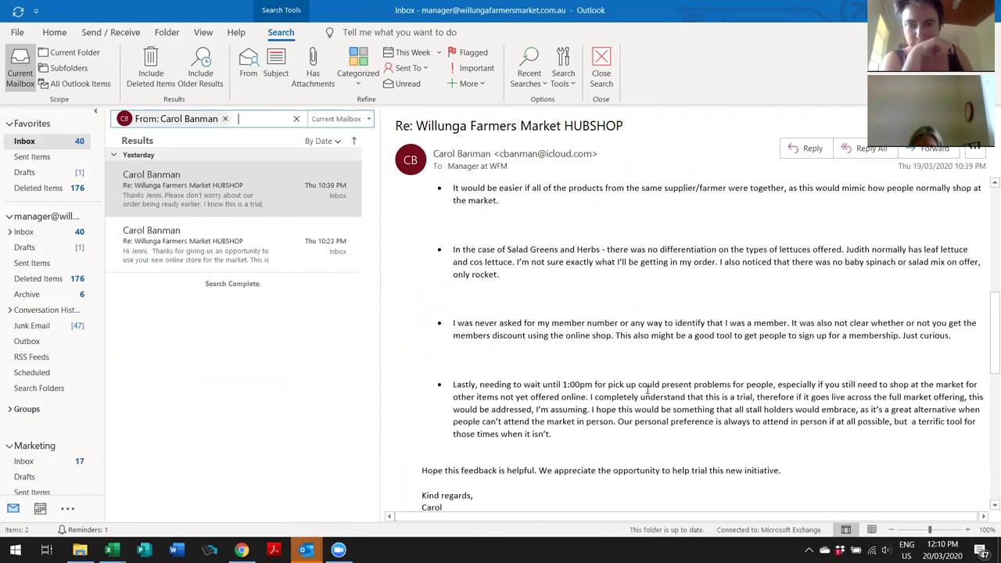
scroll(587, 383, "up", 2)
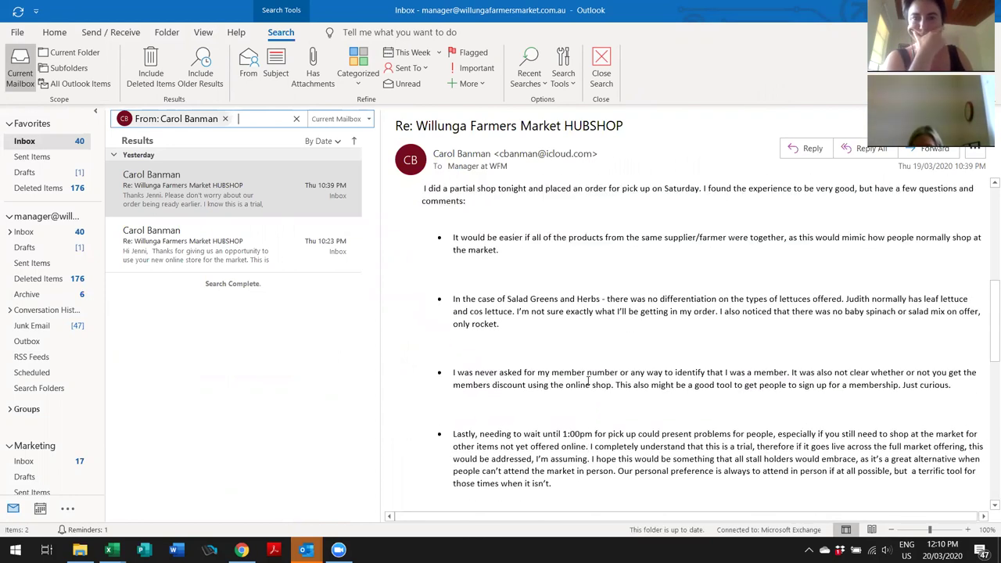
scroll(588, 382, "up", 2)
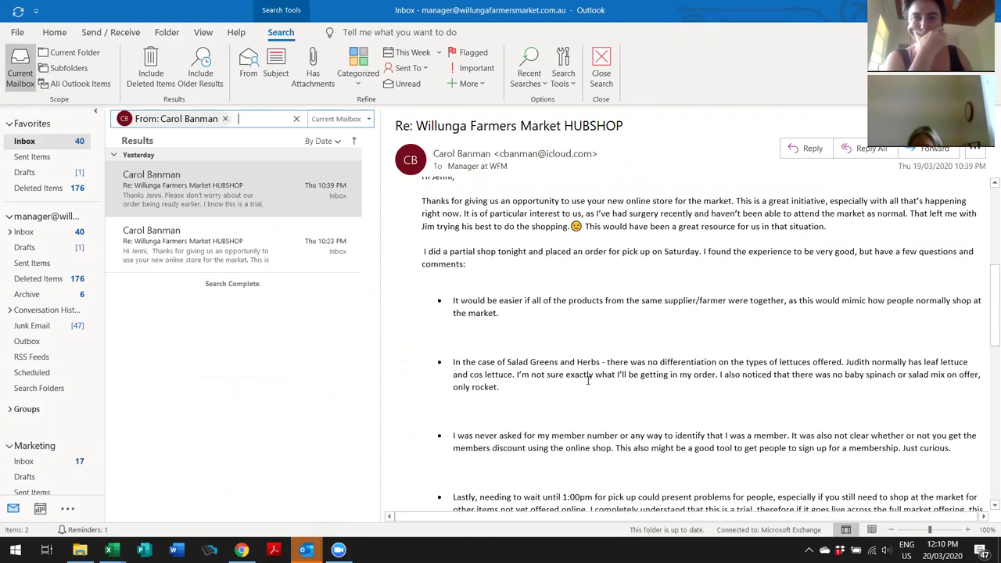
scroll(588, 381, "down", 2)
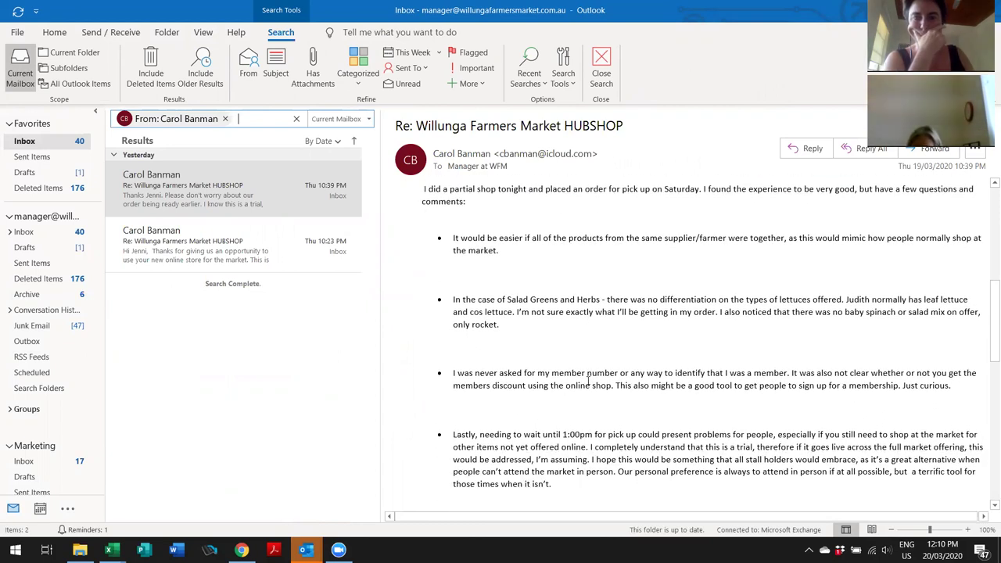
scroll(588, 381, "down", 5)
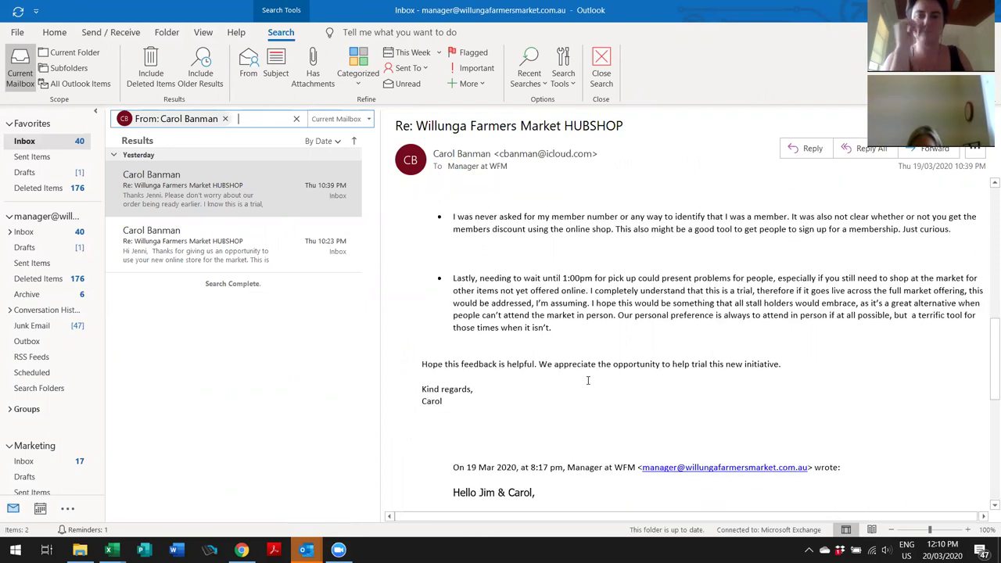
scroll(588, 382, "up", 3)
scroll(588, 381, "up", 4)
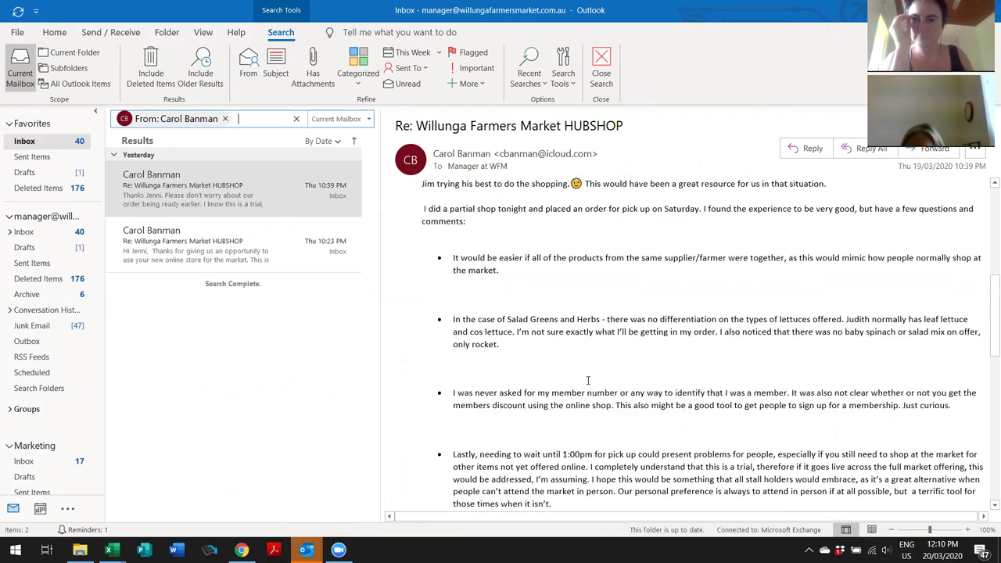
scroll(583, 374, "up", 1)
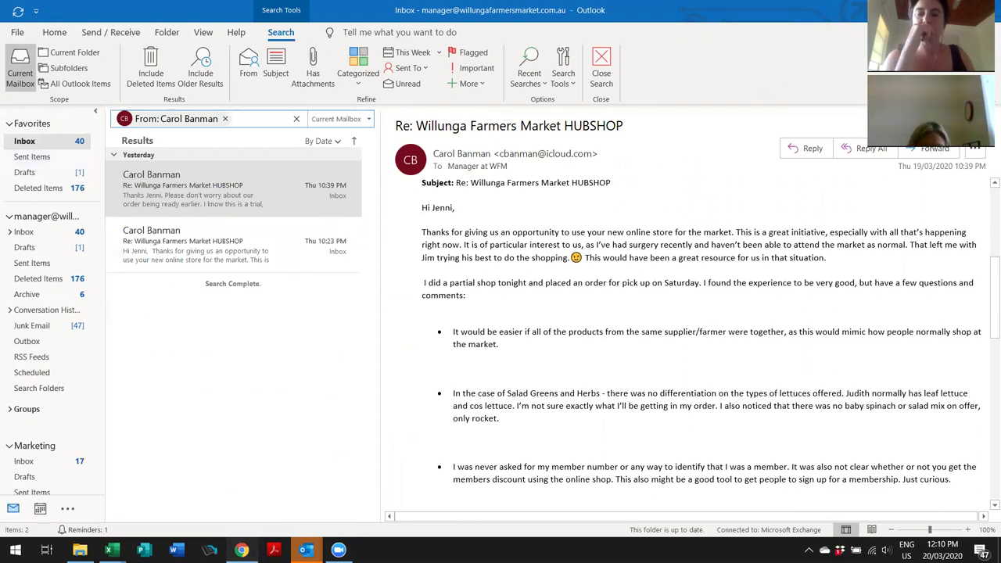
left_click(241, 549)
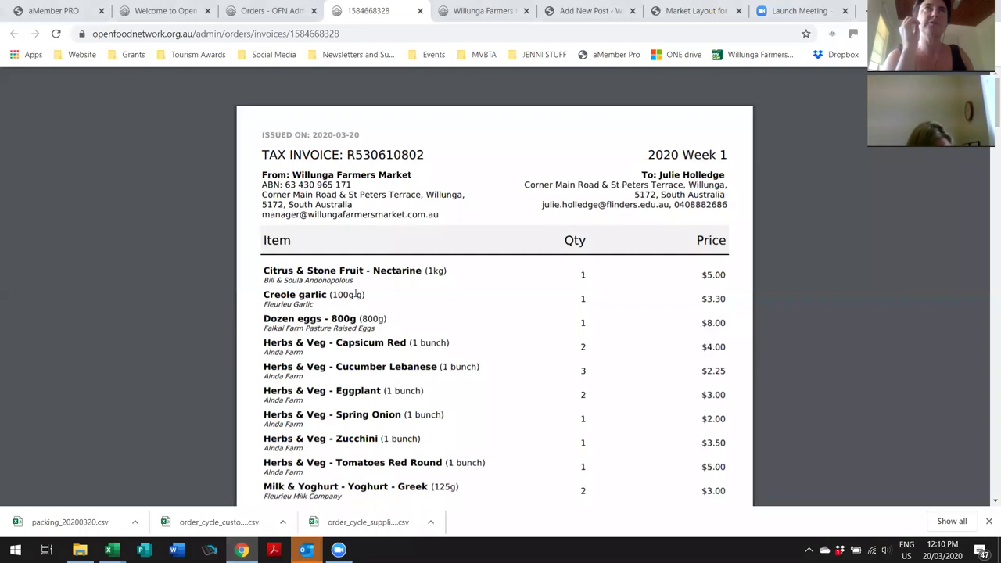